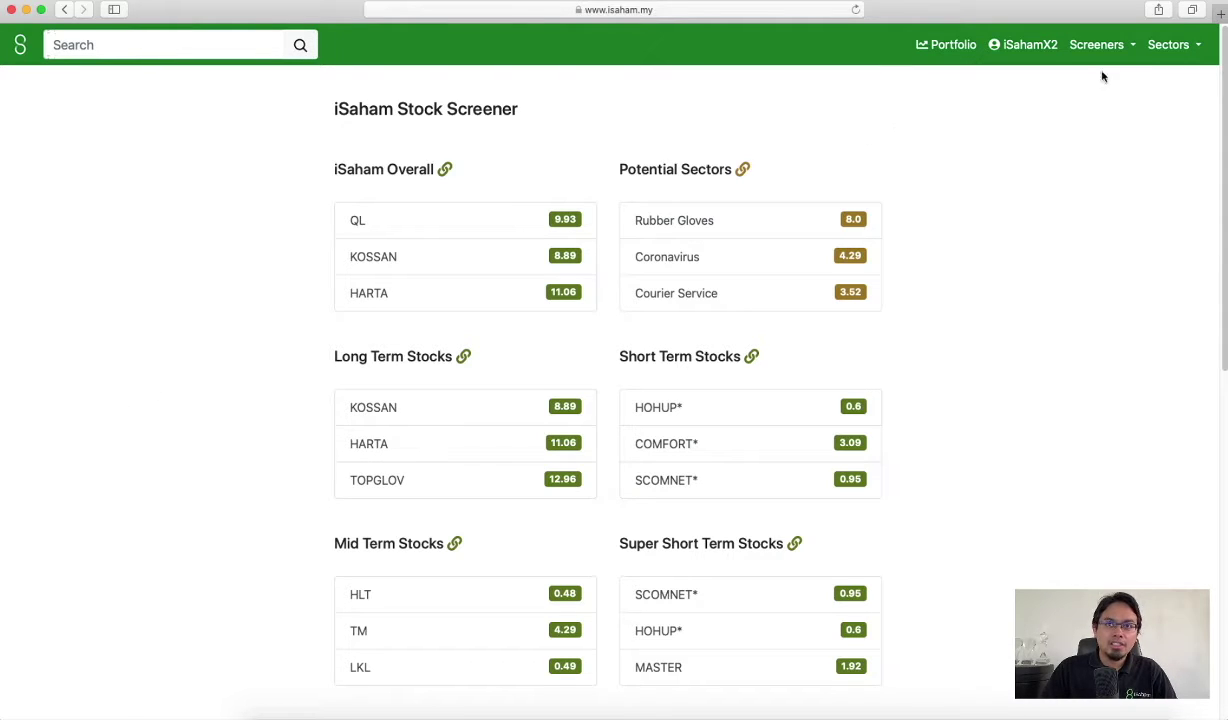
Open the list of all screeners and look through its screener categories.
{"action": "left_click", "coordinate": [1070, 46]}
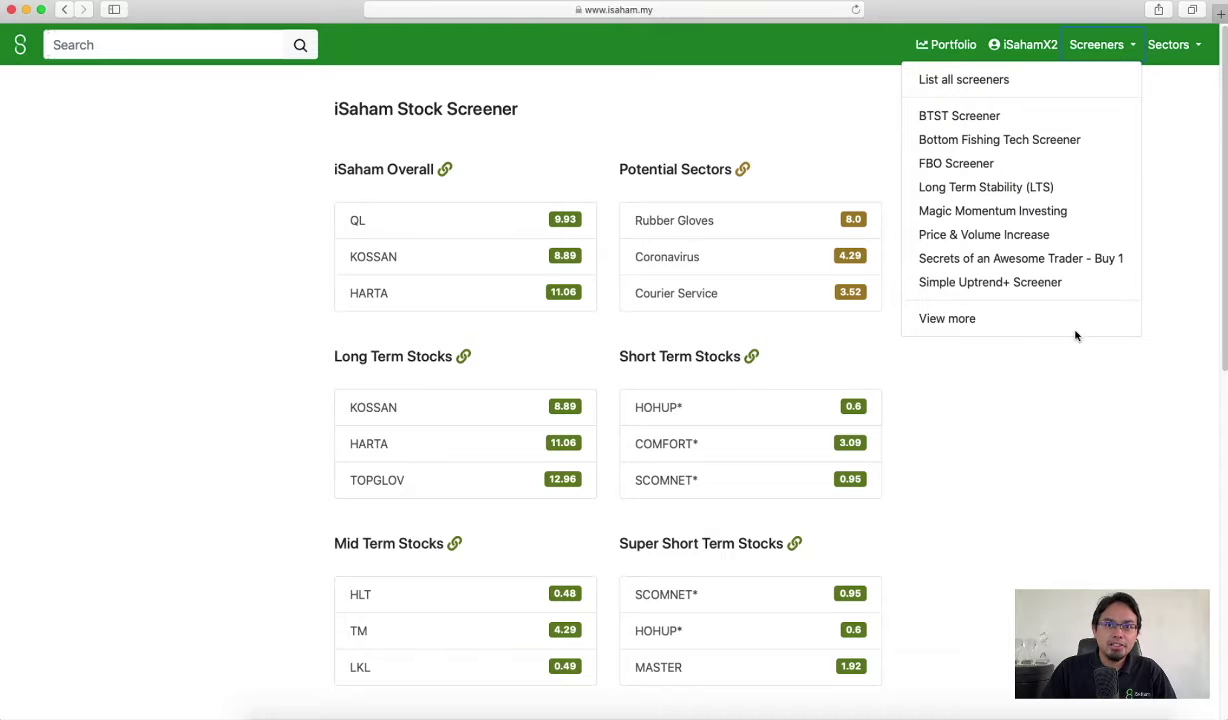
{"action": "left_click", "coordinate": [1065, 87]}
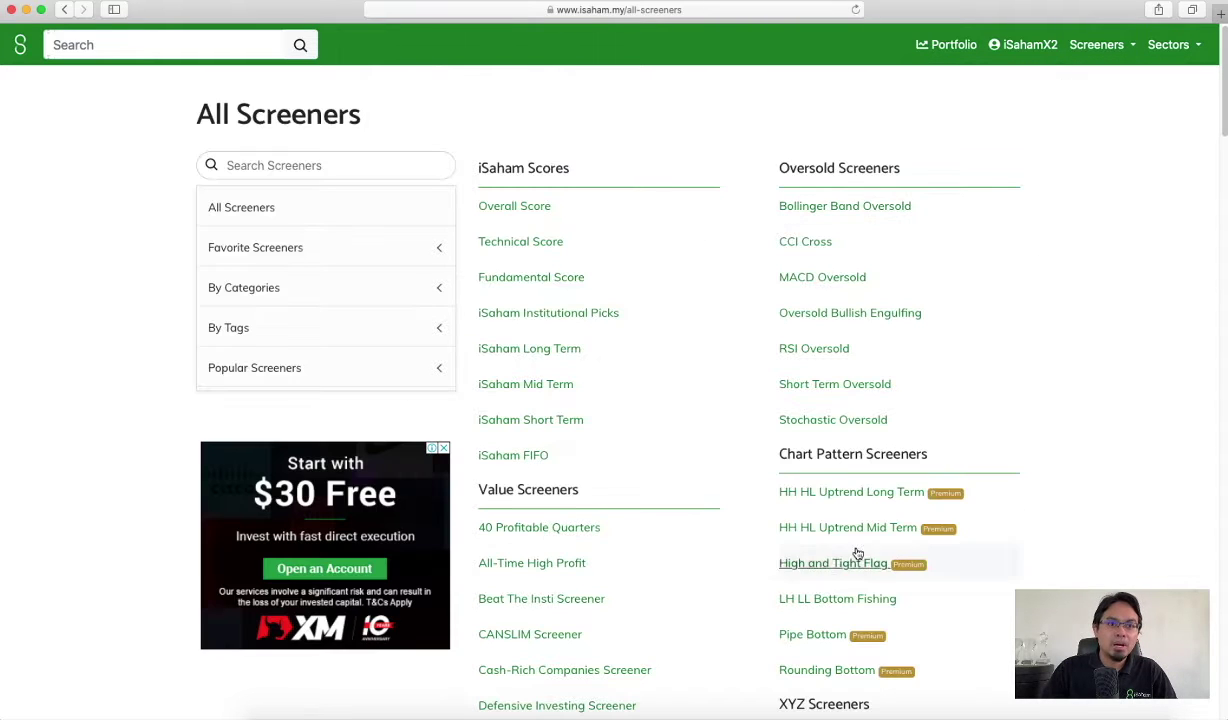
{"action": "scroll", "coordinate": [709, 348], "scroll_direction": "down", "scroll_amount": 3}
{"action": "scroll", "coordinate": [709, 348], "scroll_direction": "down", "scroll_amount": 5}
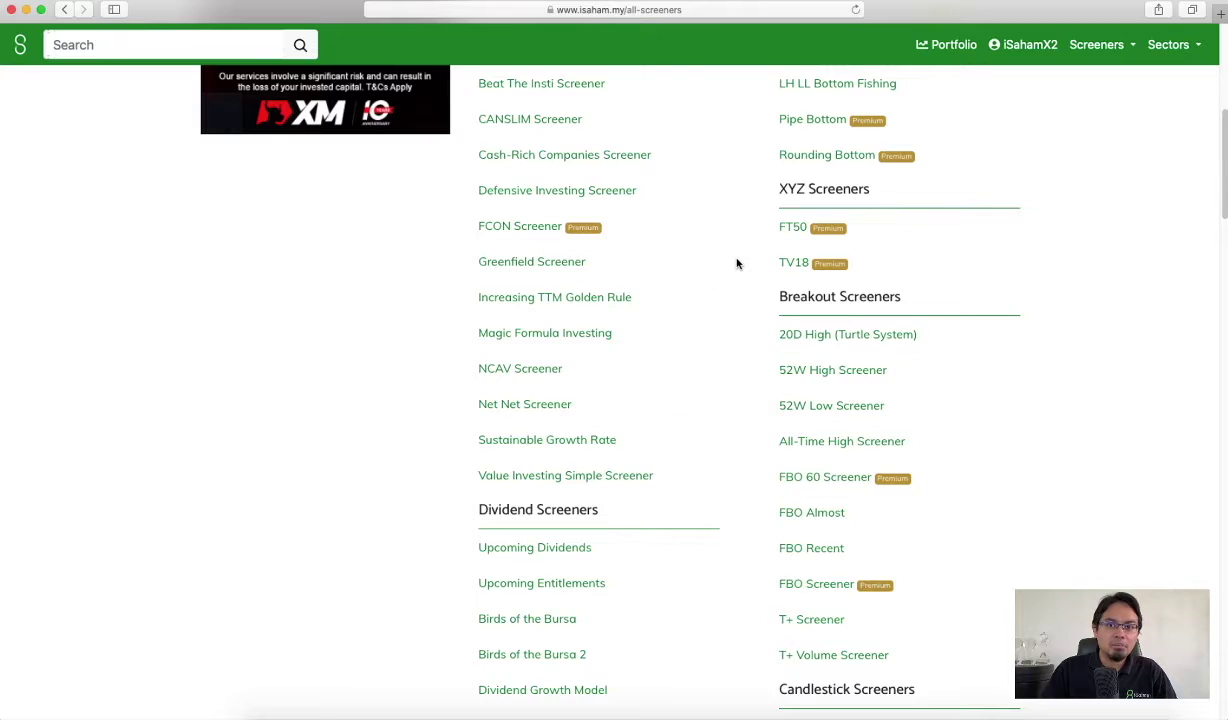
{"action": "scroll", "coordinate": [736, 265], "scroll_direction": "up", "scroll_amount": 3}
{"action": "scroll", "coordinate": [736, 268], "scroll_direction": "up", "scroll_amount": 5}
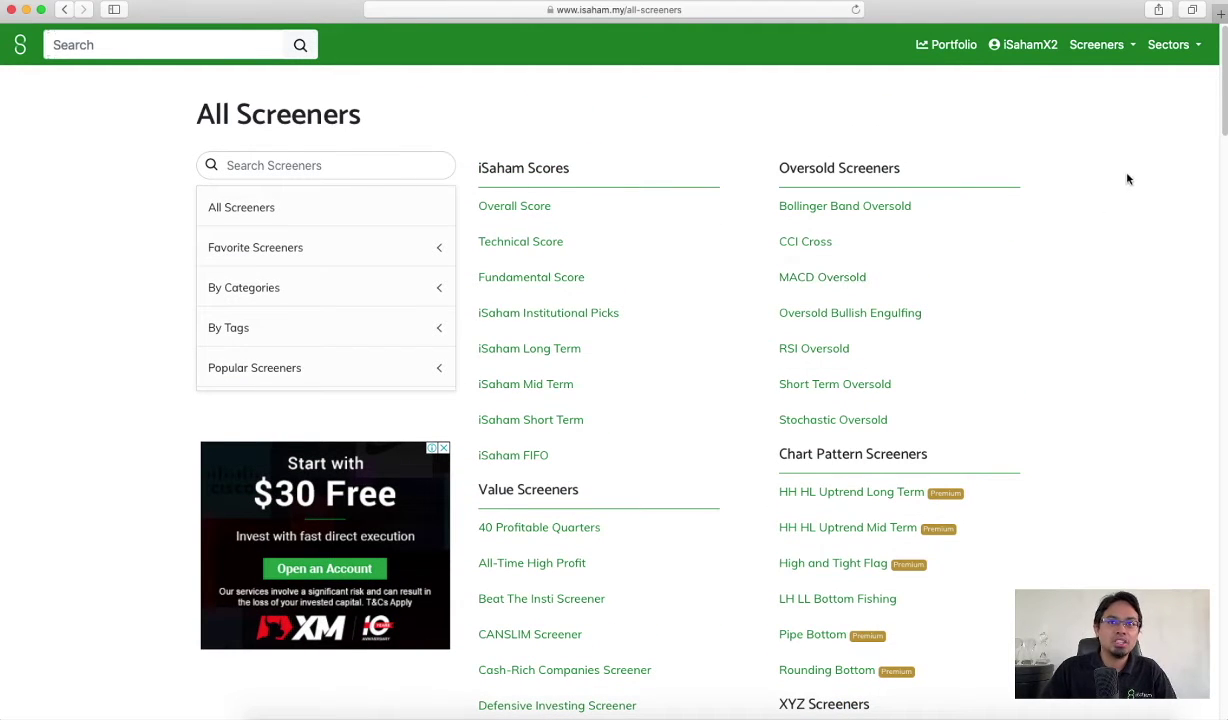
Open the list of all sectors and review the bull and bear sectors by trend strength.
{"action": "left_click", "coordinate": [1168, 50]}
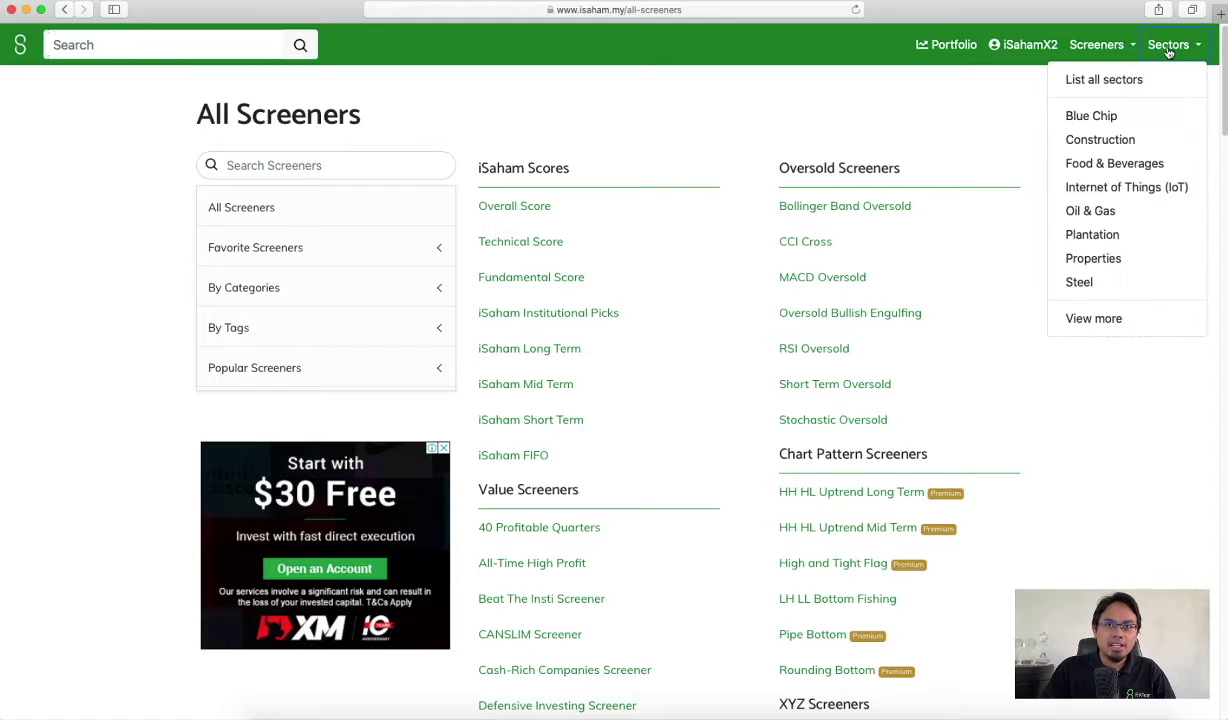
{"action": "left_click", "coordinate": [1148, 78]}
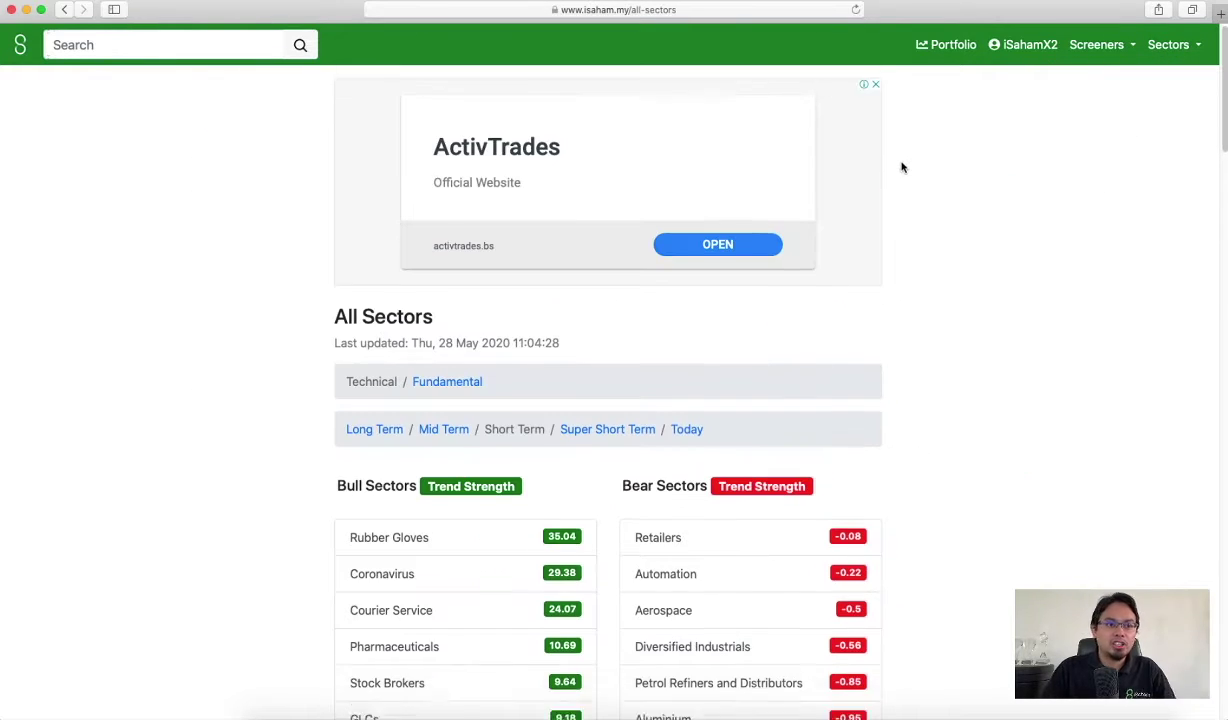
{"action": "scroll", "coordinate": [902, 169], "scroll_direction": "down", "scroll_amount": 3}
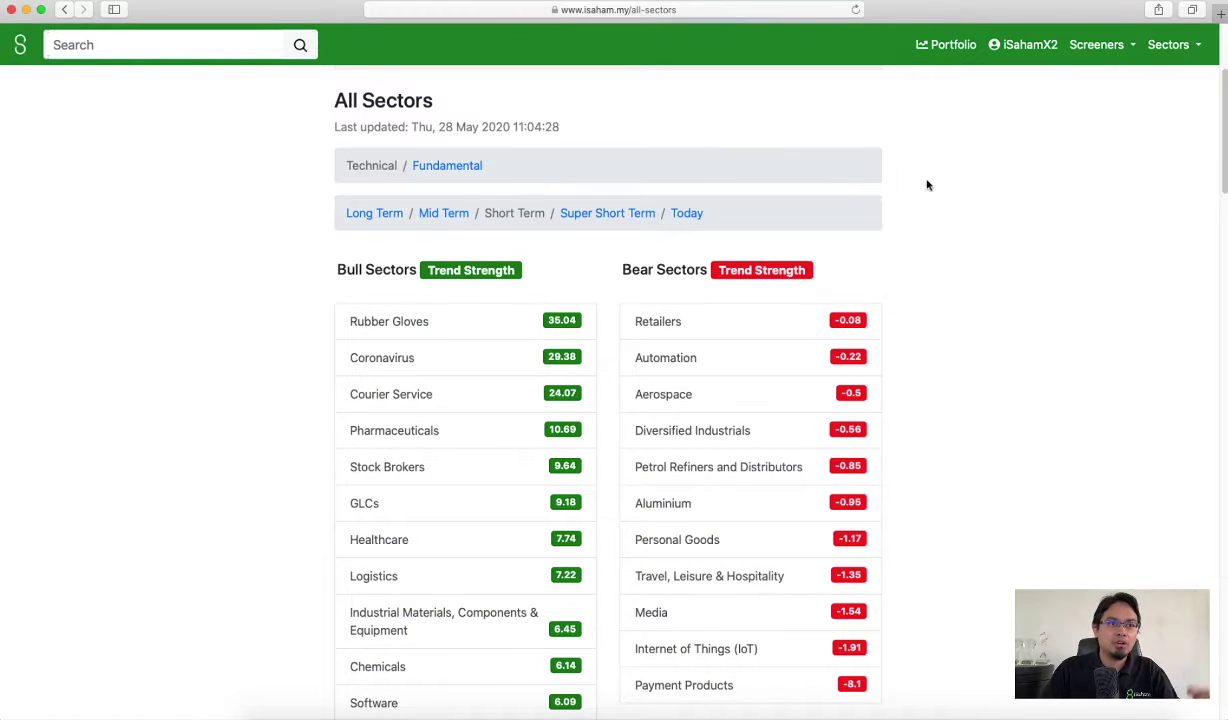
Review the portfolio's stocks and its add-stock and column settings, and open the iScanner tool.
{"action": "left_click", "coordinate": [952, 45]}
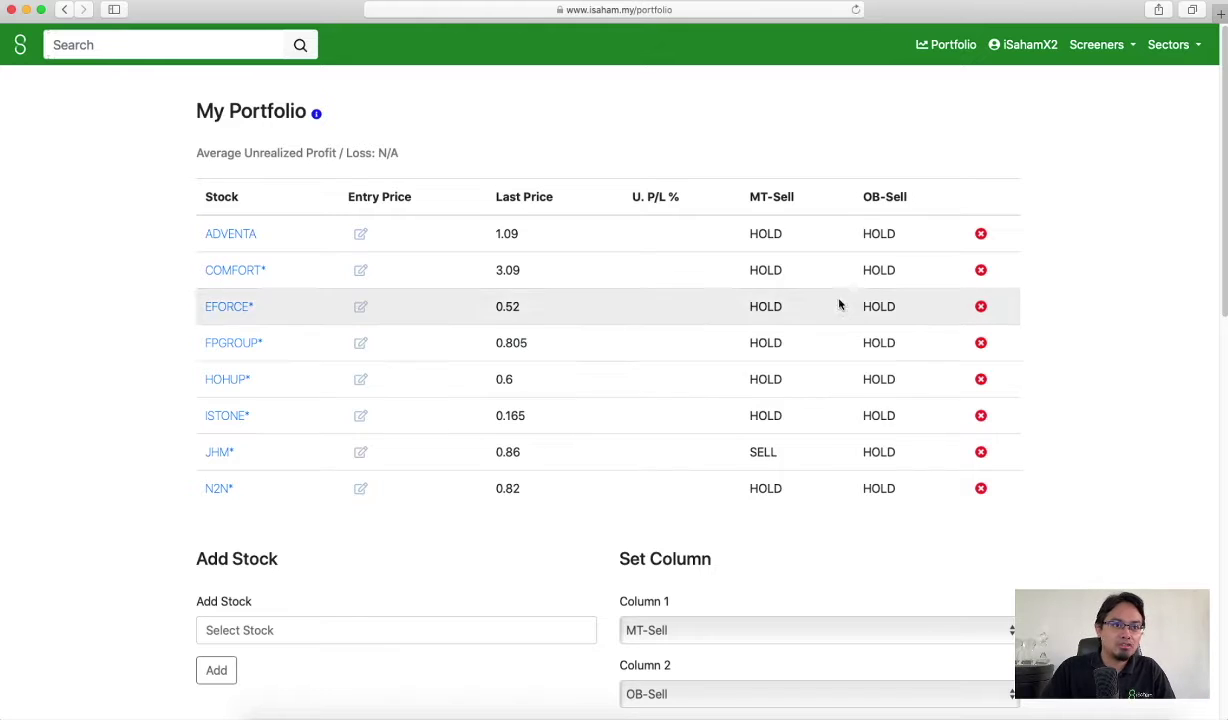
{"action": "scroll", "coordinate": [735, 255], "scroll_direction": "down", "scroll_amount": 5}
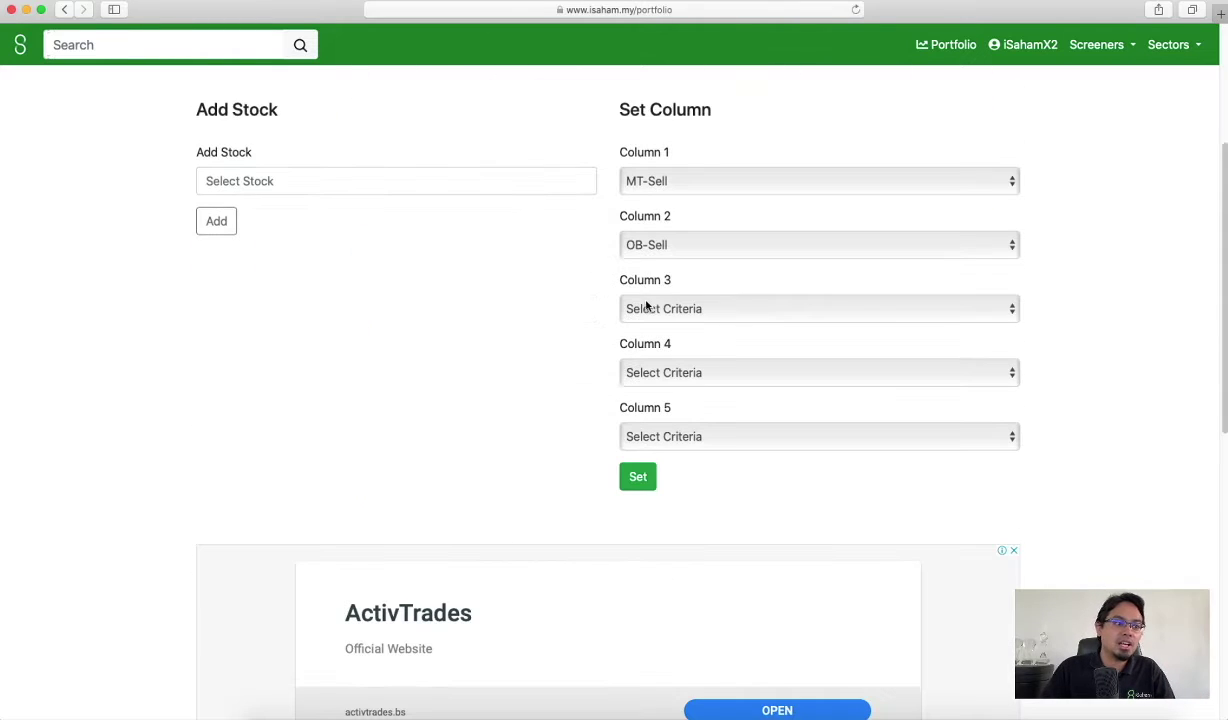
{"action": "scroll", "coordinate": [608, 290], "scroll_direction": "down", "scroll_amount": 5}
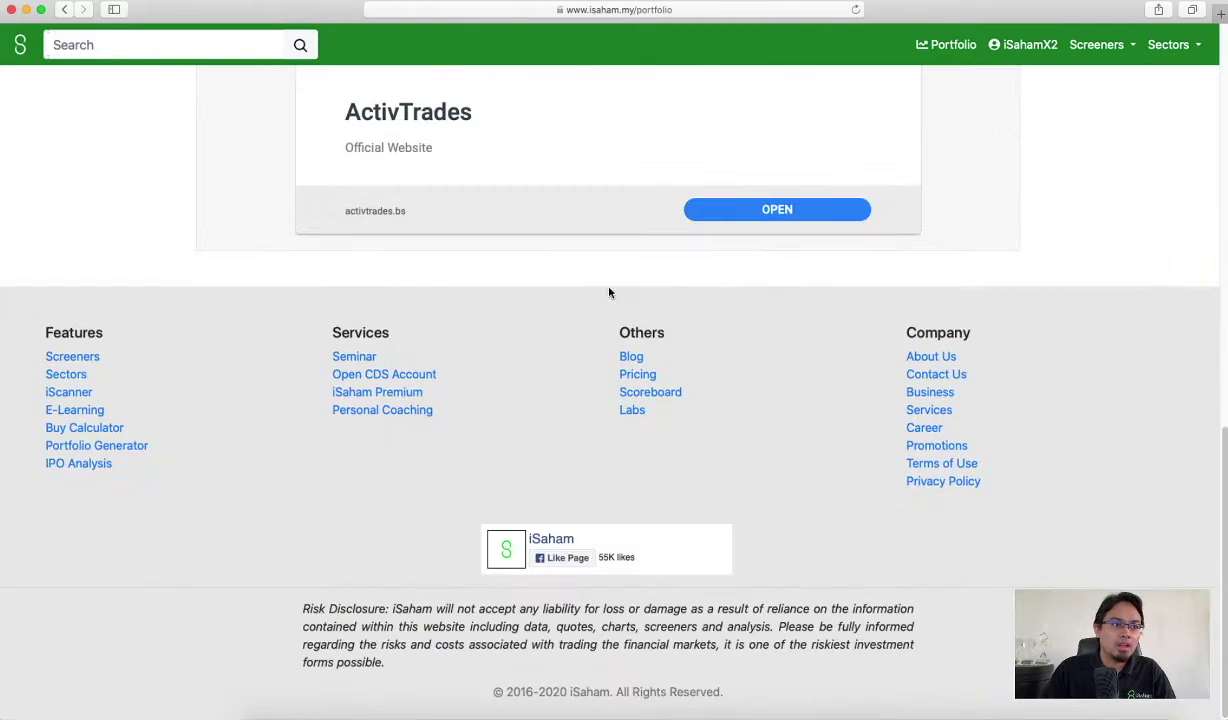
{"action": "left_click", "coordinate": [68, 392]}
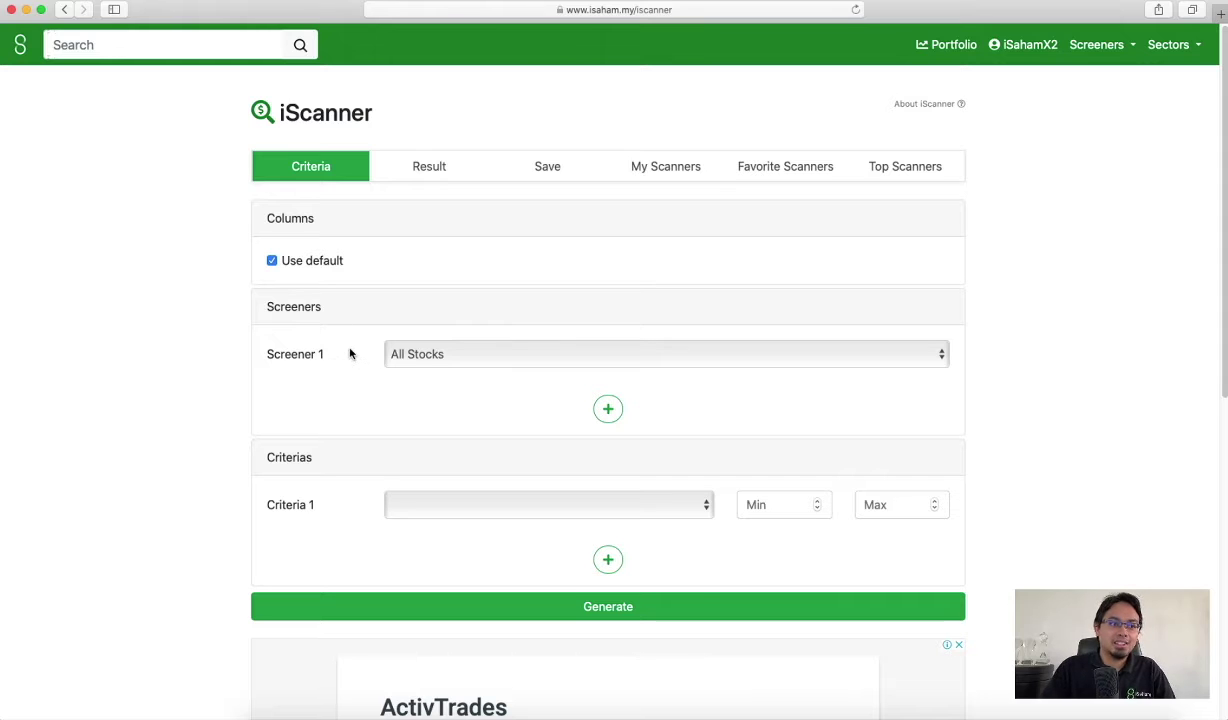
Return to the iSaham home page and review its stock and sector lists.
{"action": "left_click", "coordinate": [19, 50]}
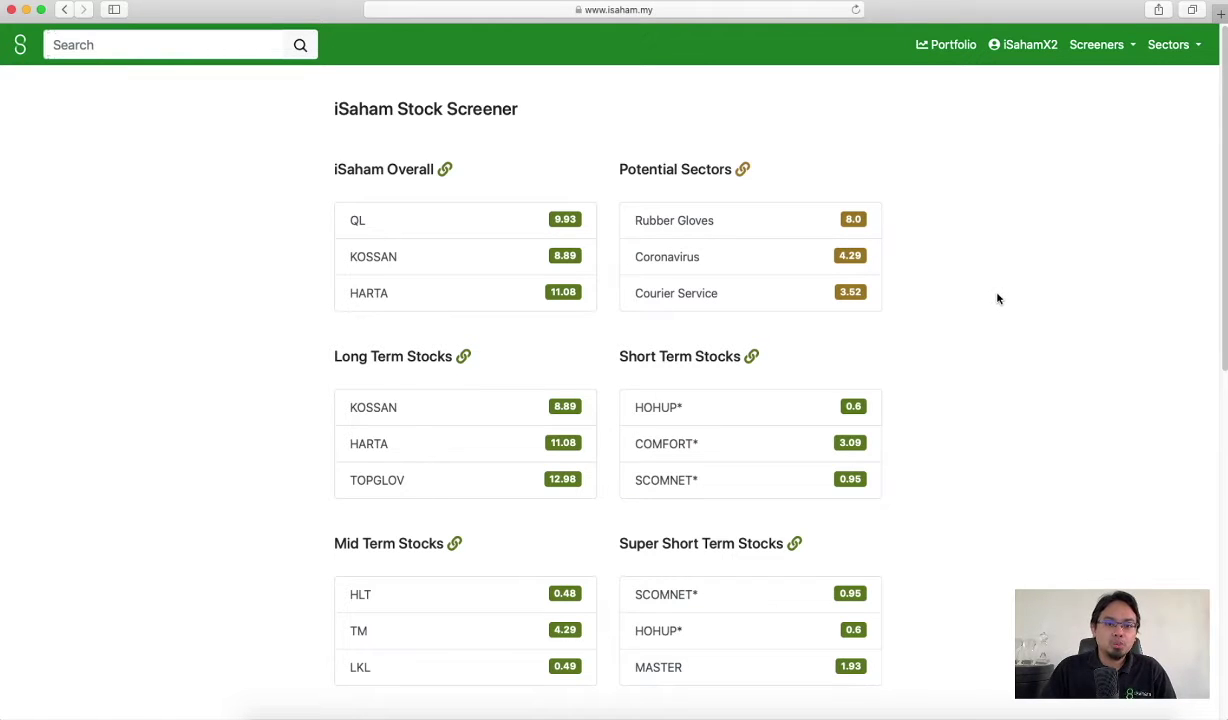
{"action": "scroll", "coordinate": [622, 264], "scroll_direction": "down", "scroll_amount": 2}
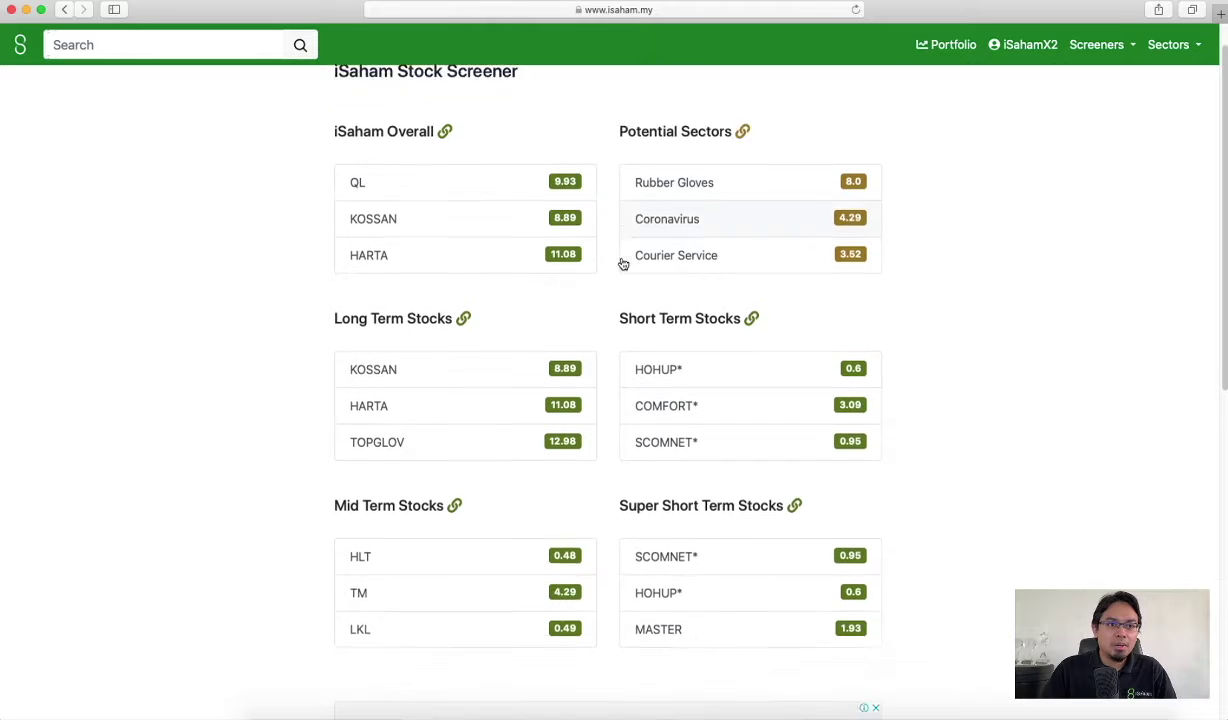
{"action": "scroll", "coordinate": [622, 264], "scroll_direction": "down", "scroll_amount": 1}
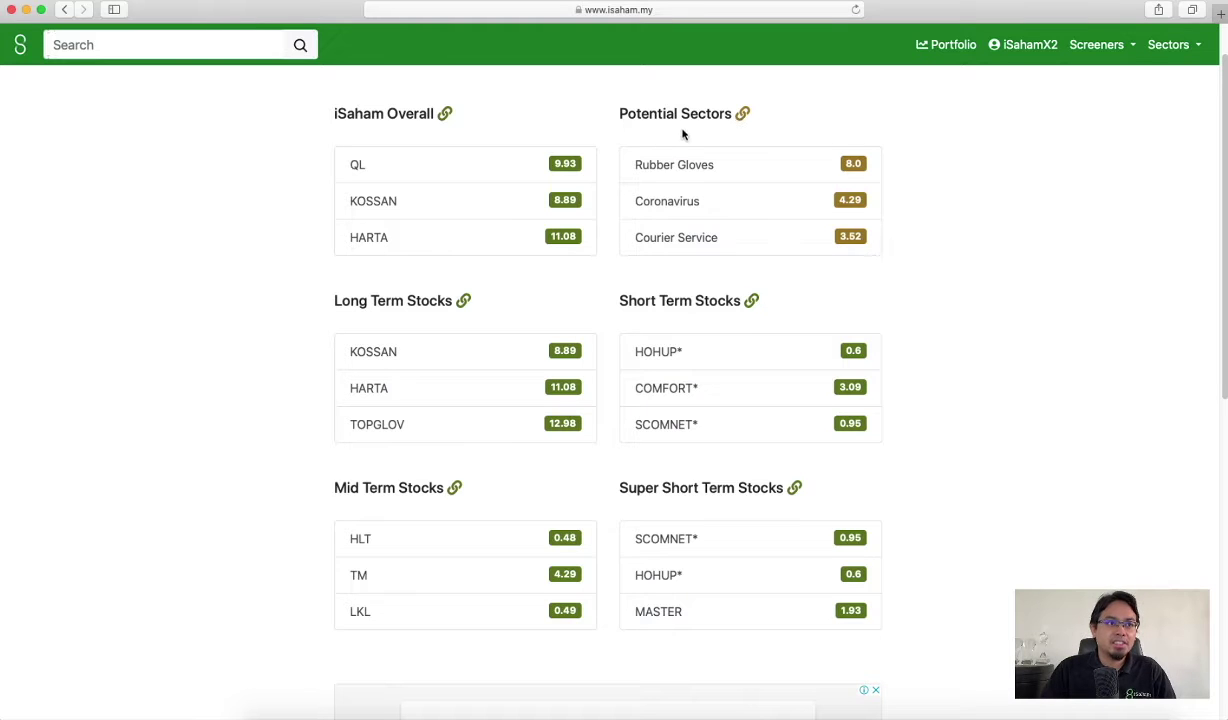
{"action": "scroll", "coordinate": [487, 117], "scroll_direction": "up", "scroll_amount": 2}
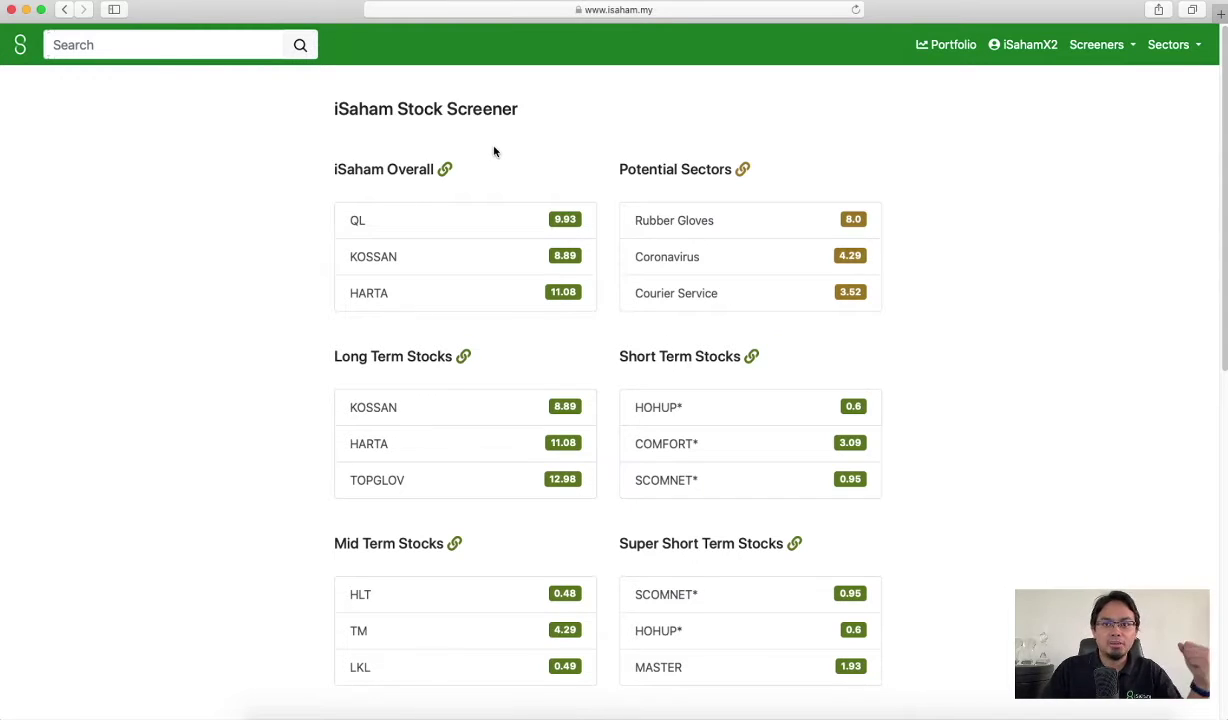
Open the full iSaham Overall screener and review the stocks ranked by iSaham score.
{"action": "left_click", "coordinate": [447, 171]}
{"action": "scroll", "coordinate": [434, 255], "scroll_direction": "down", "scroll_amount": 3}
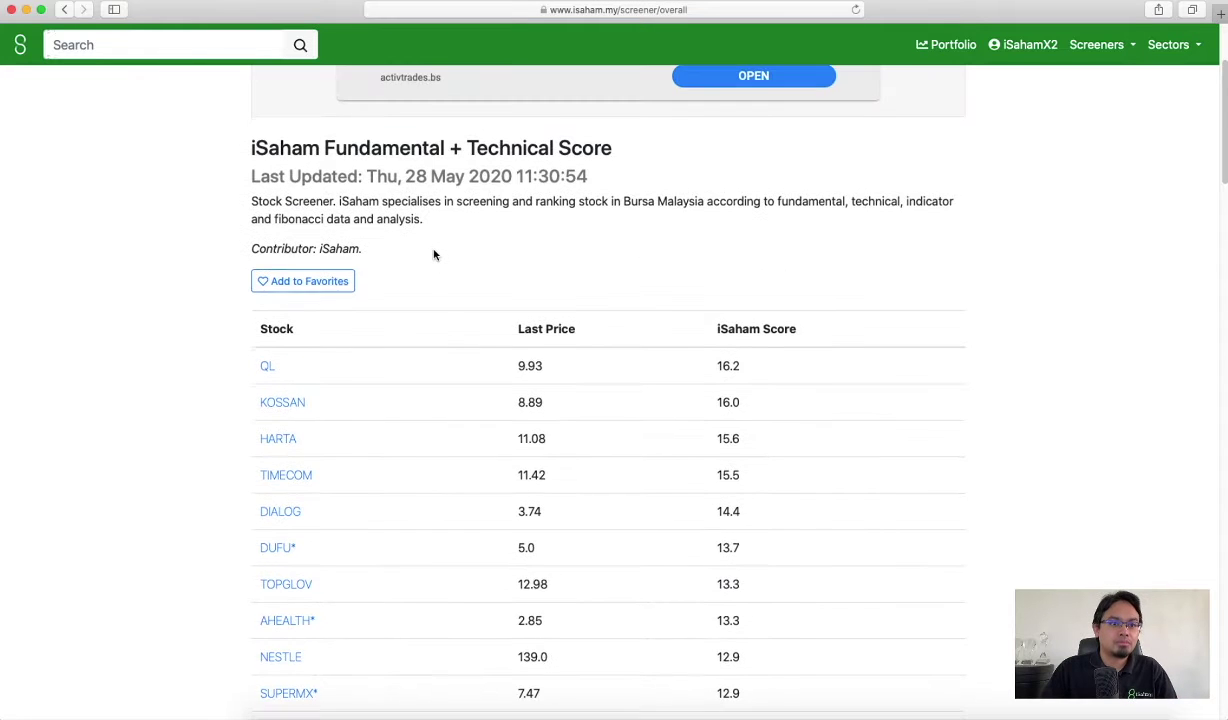
{"action": "scroll", "coordinate": [434, 255], "scroll_direction": "down", "scroll_amount": 2}
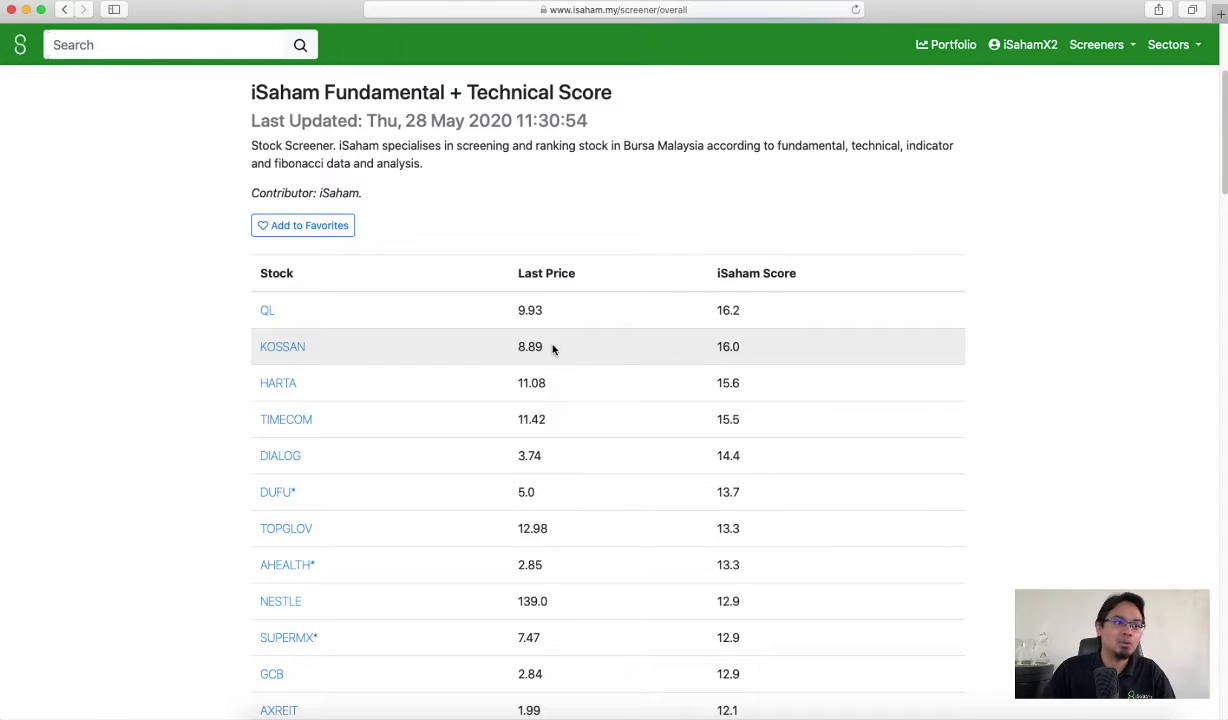
View the QL and SUPERMX stock pages from the ranking, returning to the list after each one.
{"action": "left_click", "coordinate": [266, 312]}
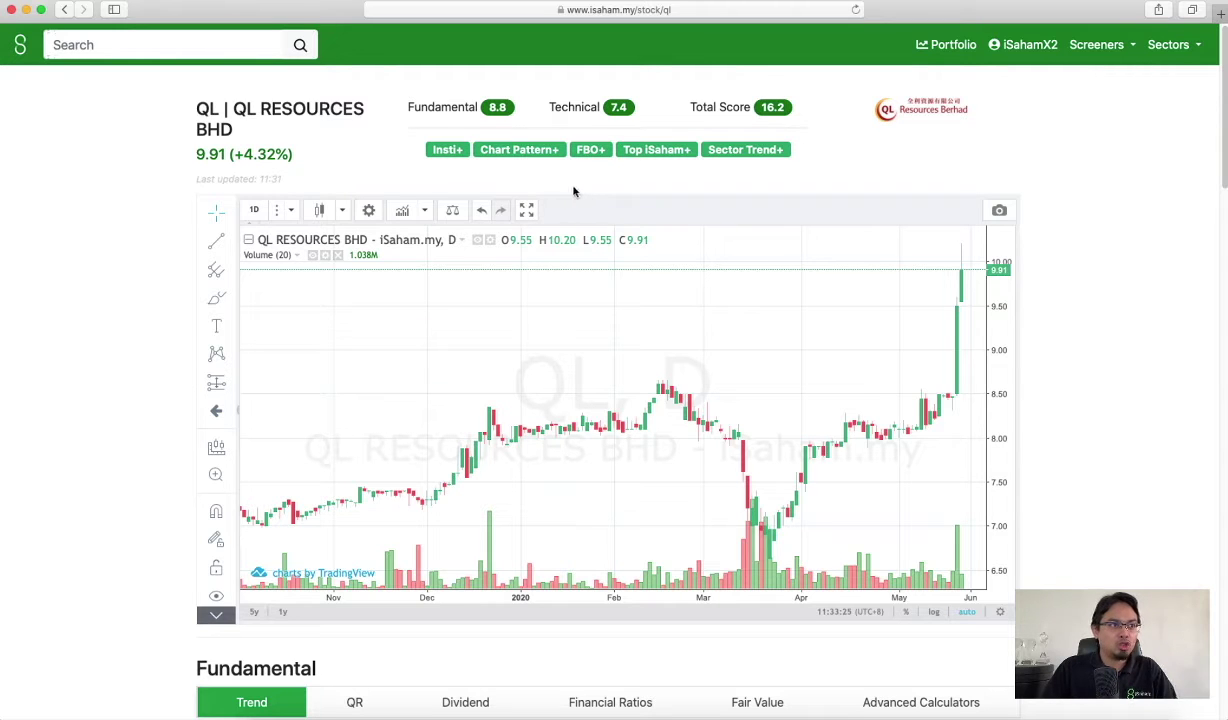
{"action": "left_click", "coordinate": [68, 10]}
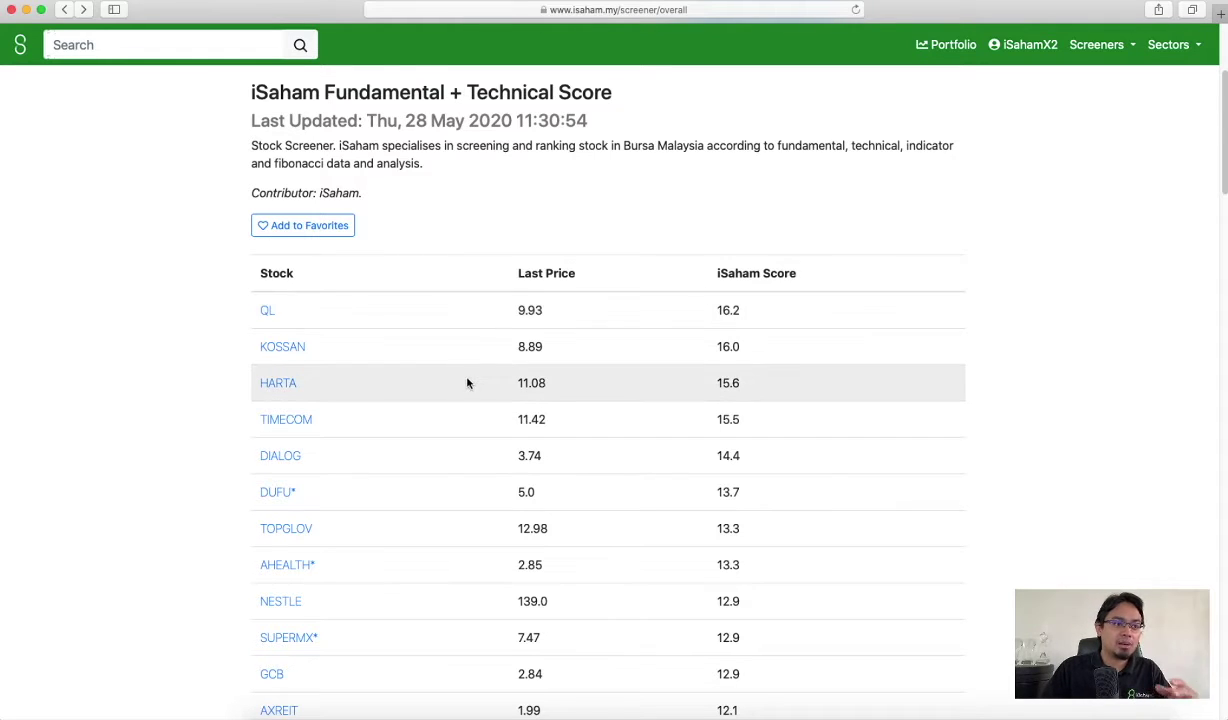
{"action": "left_click", "coordinate": [301, 640]}
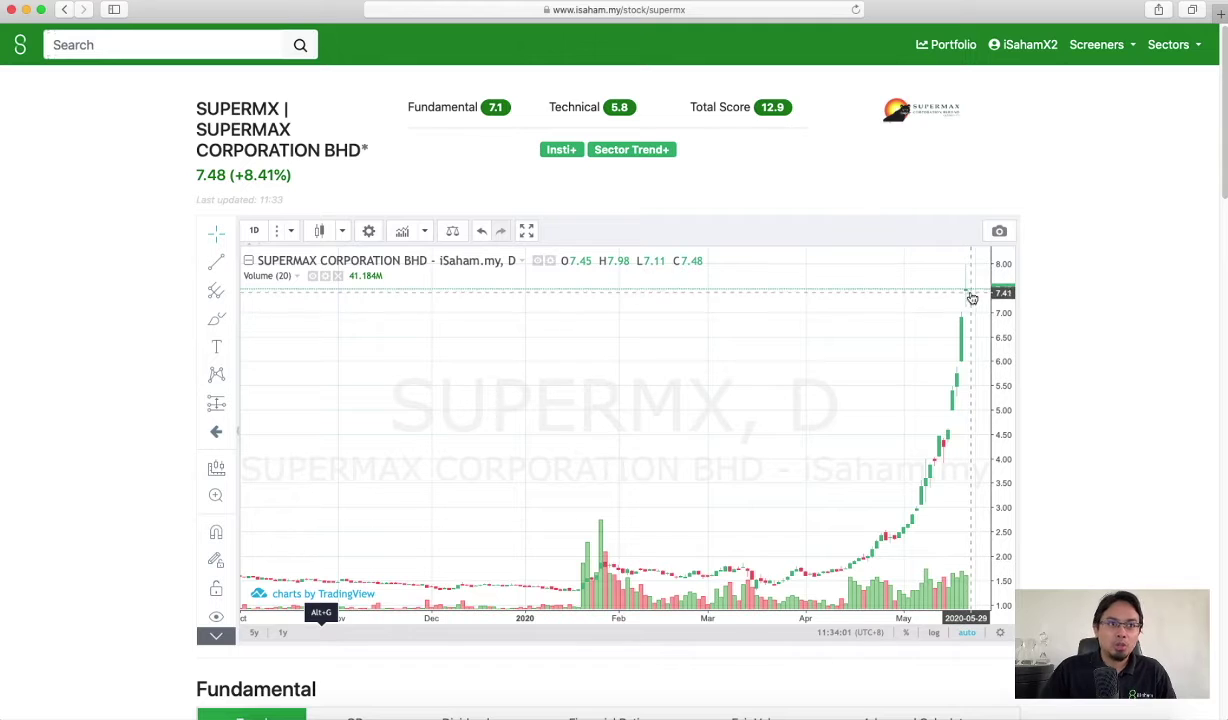
{"action": "left_click", "coordinate": [64, 9]}
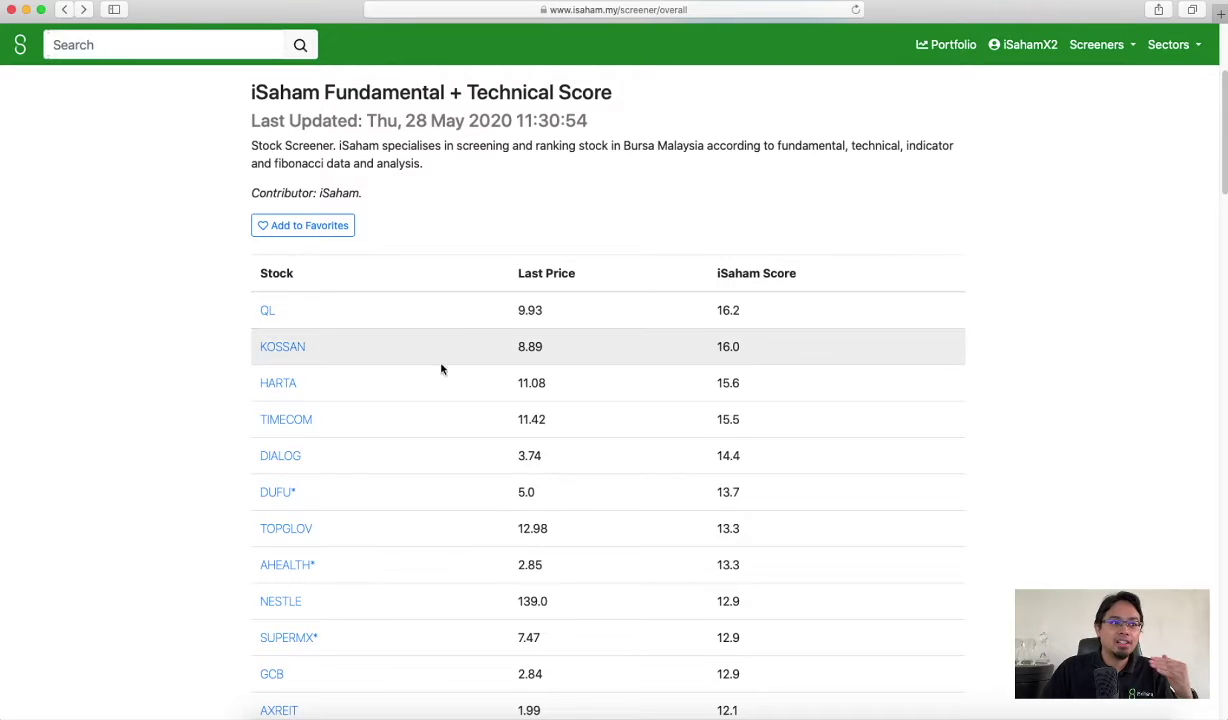
Examine the recent price movement on the TIMECOM stock's daily chart and return to the score ranking.
{"action": "left_click", "coordinate": [302, 424]}
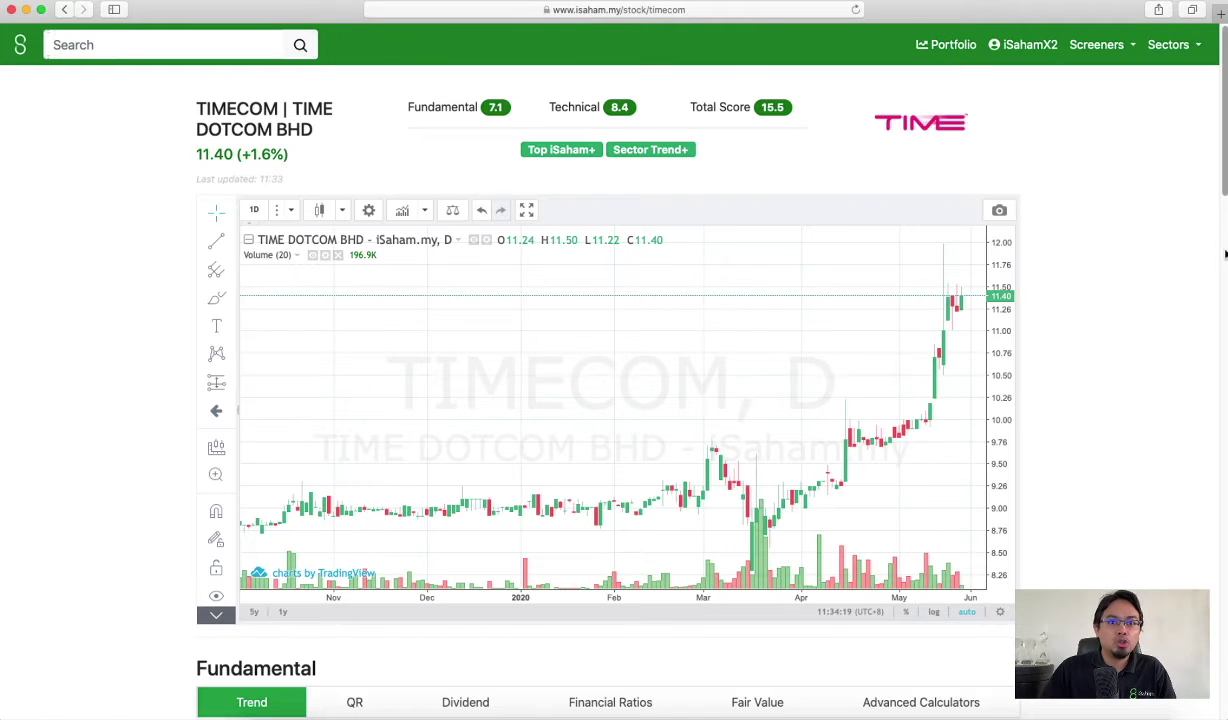
{"action": "scroll", "coordinate": [937, 375], "scroll_direction": "up", "scroll_amount": 5}
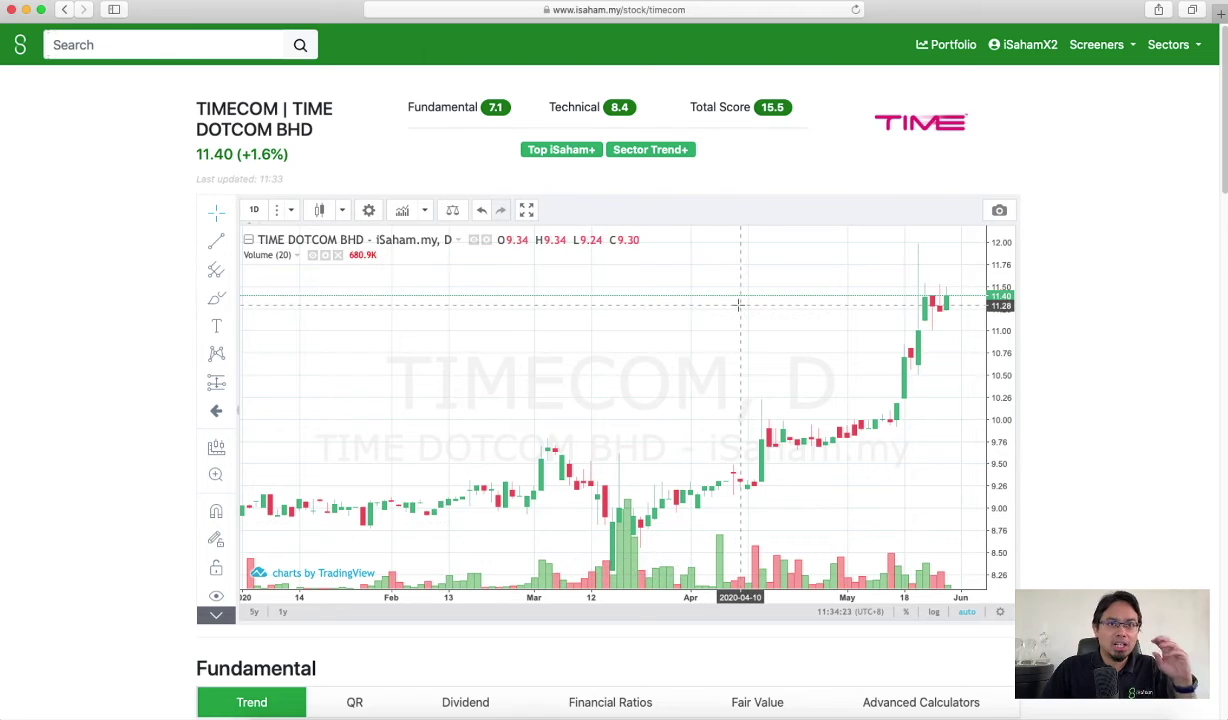
{"action": "scroll", "coordinate": [738, 304], "scroll_direction": "down", "scroll_amount": 3}
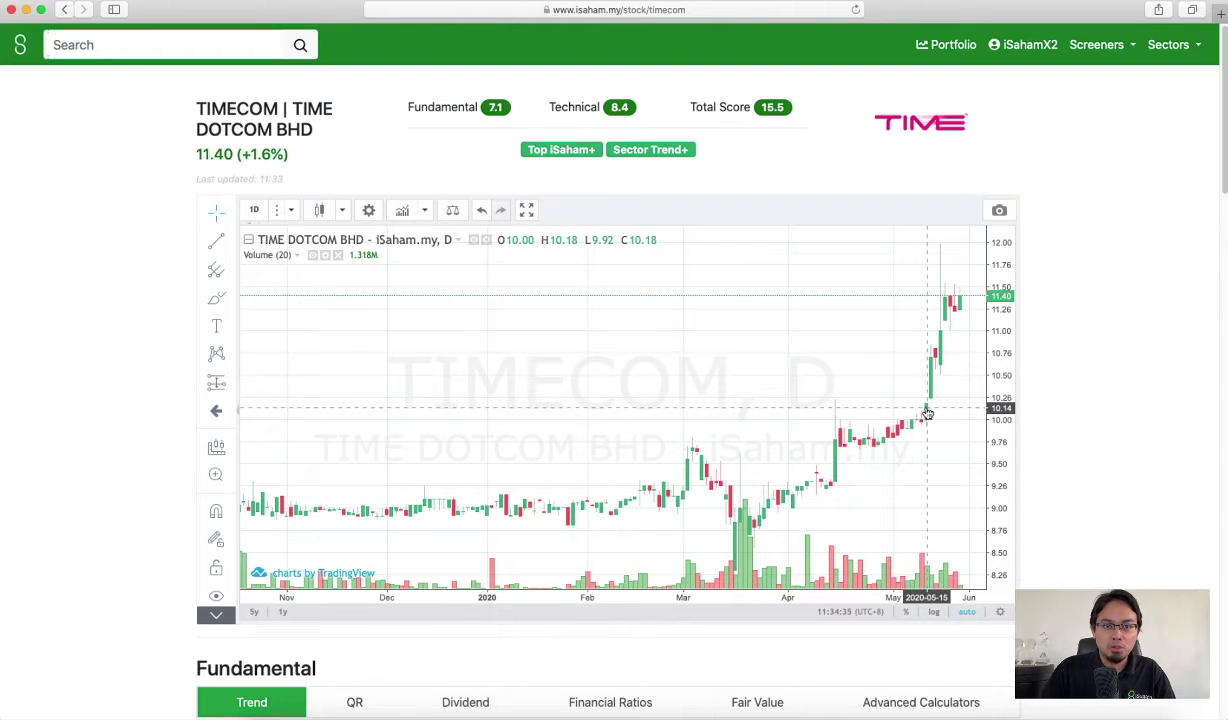
{"action": "left_click", "coordinate": [65, 10]}
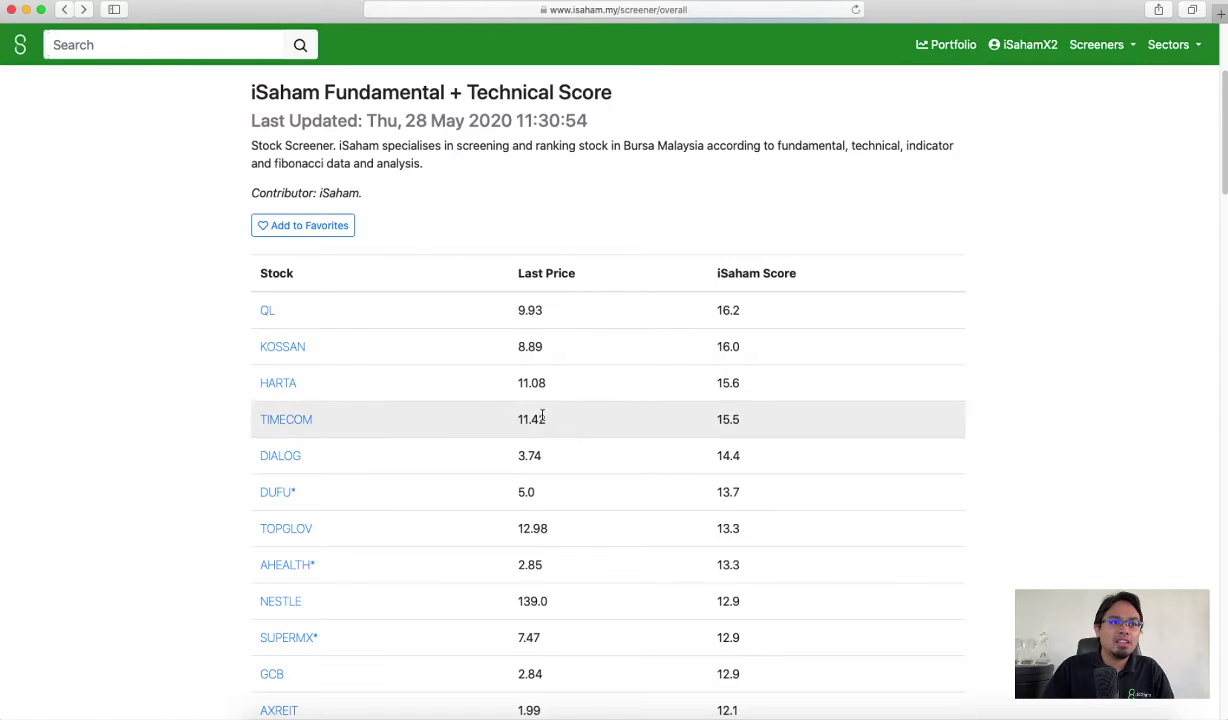
Go back to the home page and look over the long, mid and short term stock lists.
{"action": "left_click", "coordinate": [19, 45]}
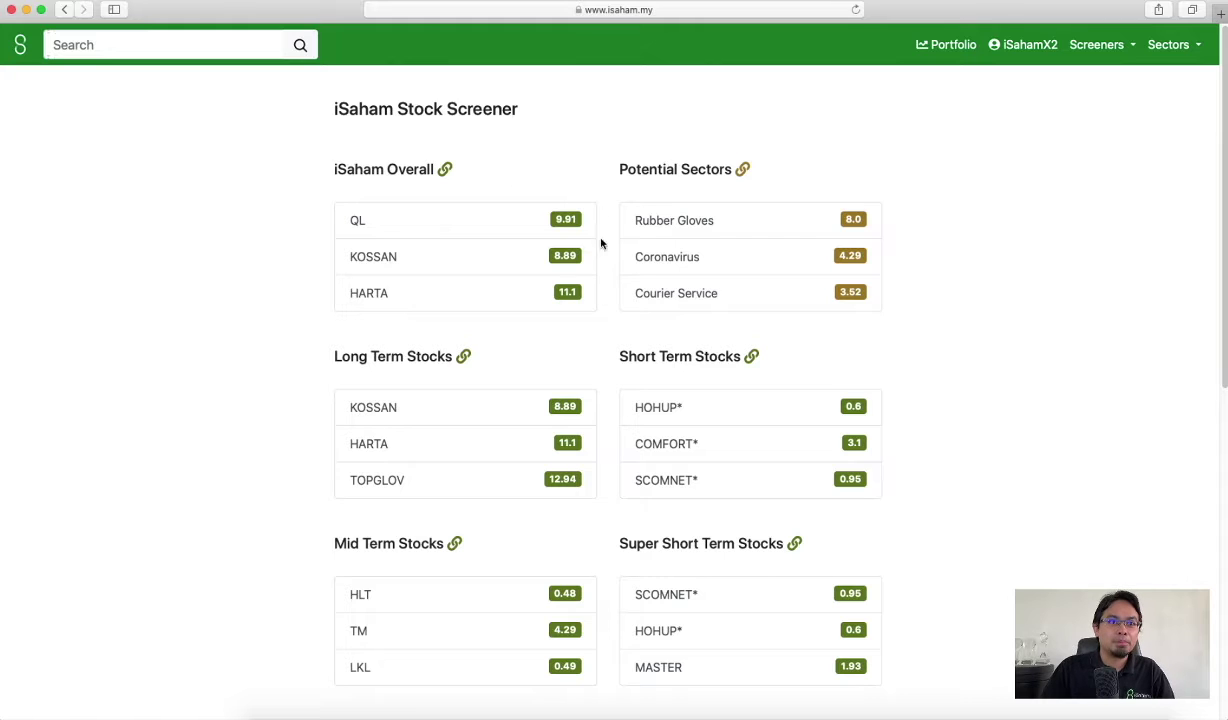
{"action": "scroll", "coordinate": [571, 352], "scroll_direction": "down", "scroll_amount": 2}
{"action": "scroll", "coordinate": [451, 278], "scroll_direction": "up", "scroll_amount": 2}
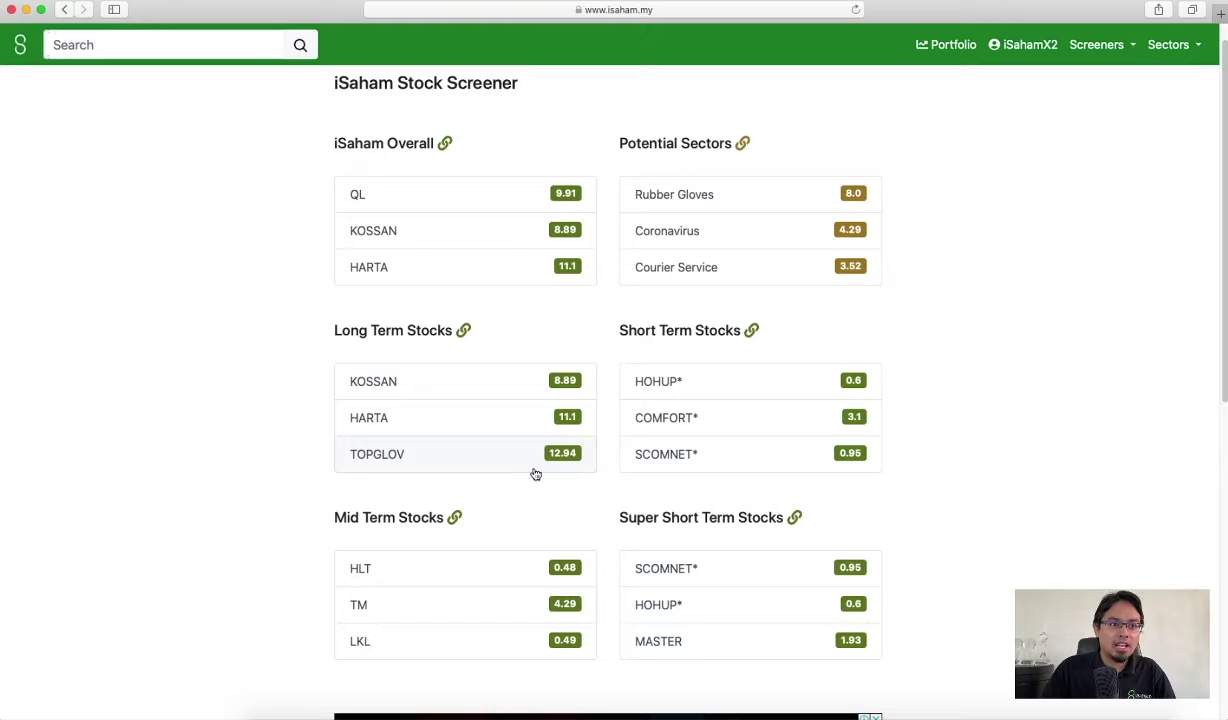
Open the list of all screeners in a separate browser tab, keeping the home page open.
{"action": "left_click", "coordinate": [1110, 50]}
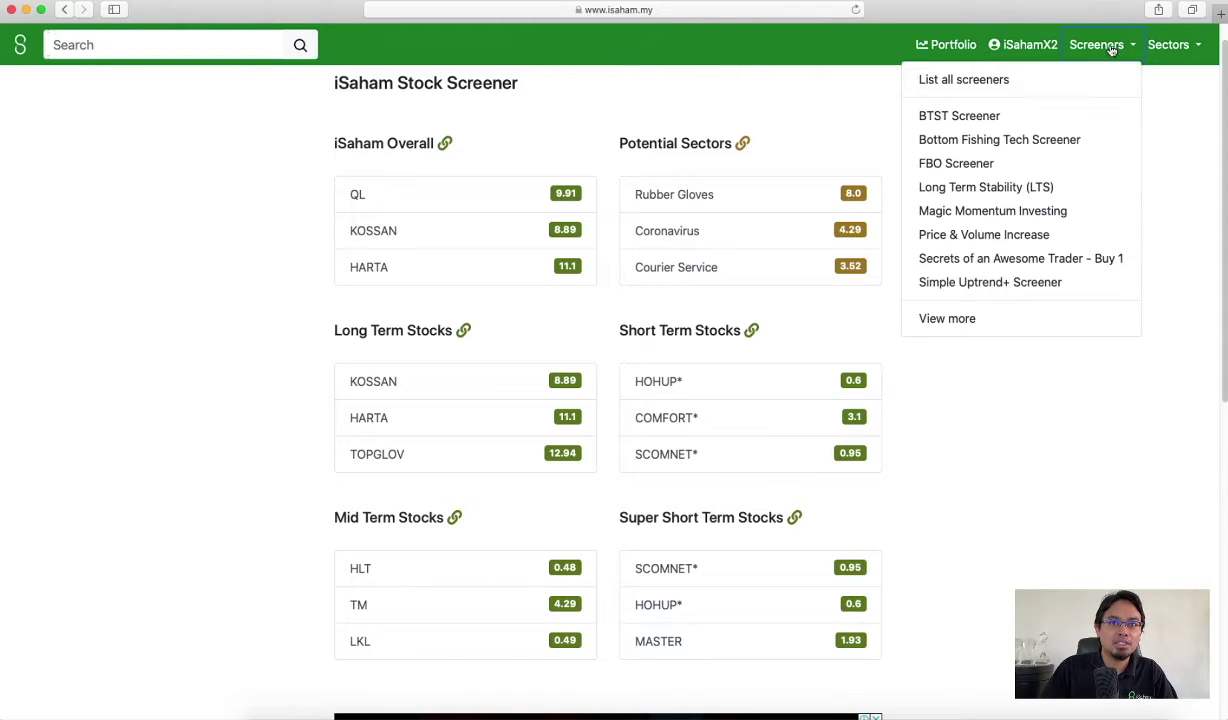
{"action": "left_click", "coordinate": [978, 82], "text": "super"}
{"action": "left_click", "coordinate": [825, 30]}
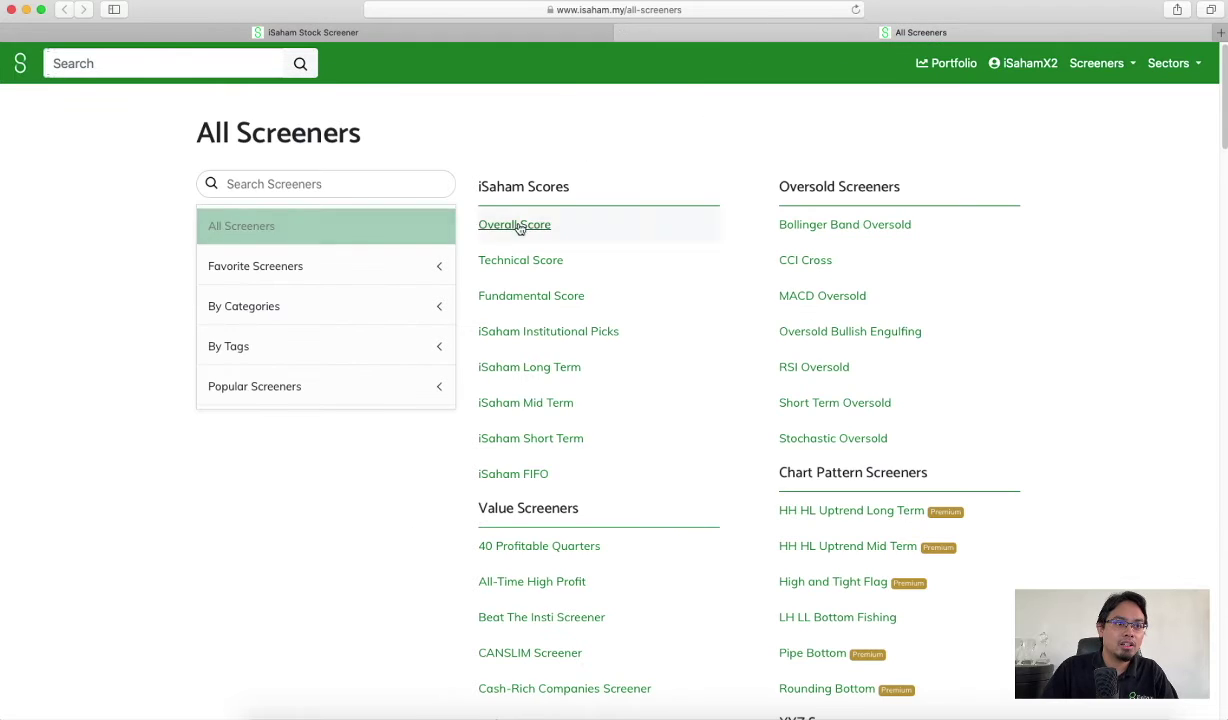
{"action": "left_click", "coordinate": [1096, 63]}
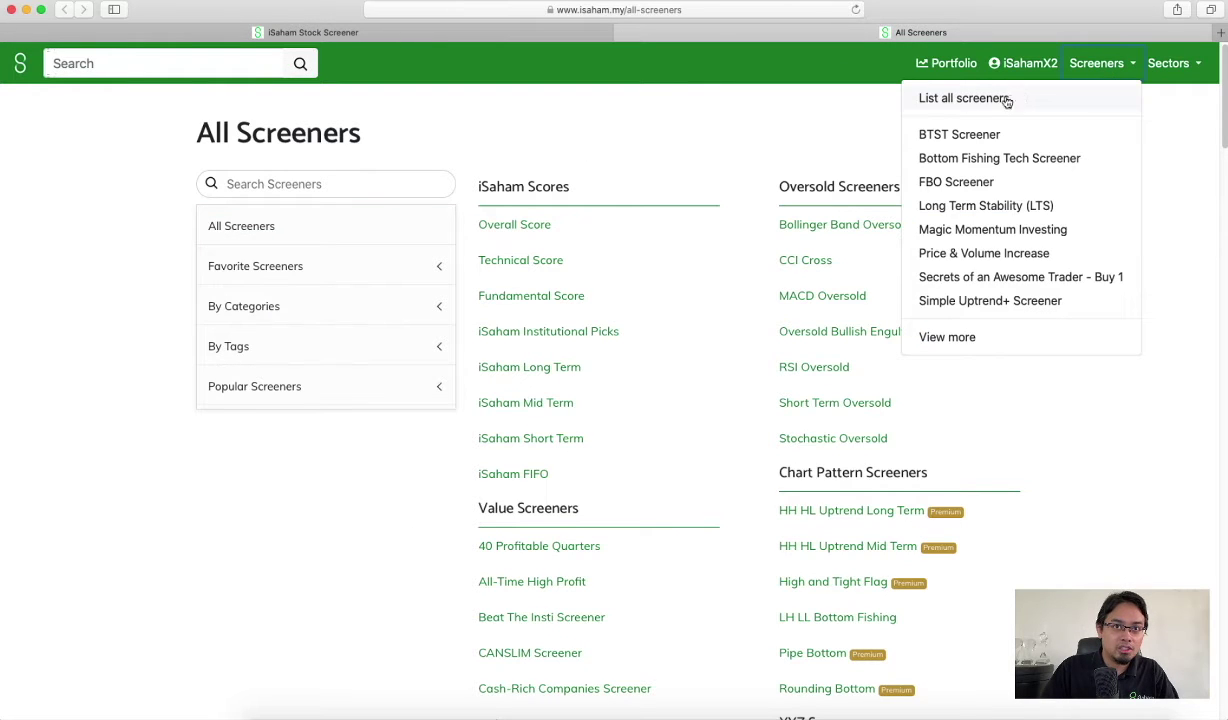
{"action": "left_click", "coordinate": [959, 101]}
Examine the iSaham Scores, Value, Dividend and Breakout screener groups, and return to the home page tab.
{"action": "scroll", "coordinate": [658, 200], "scroll_direction": "down", "scroll_amount": 7}
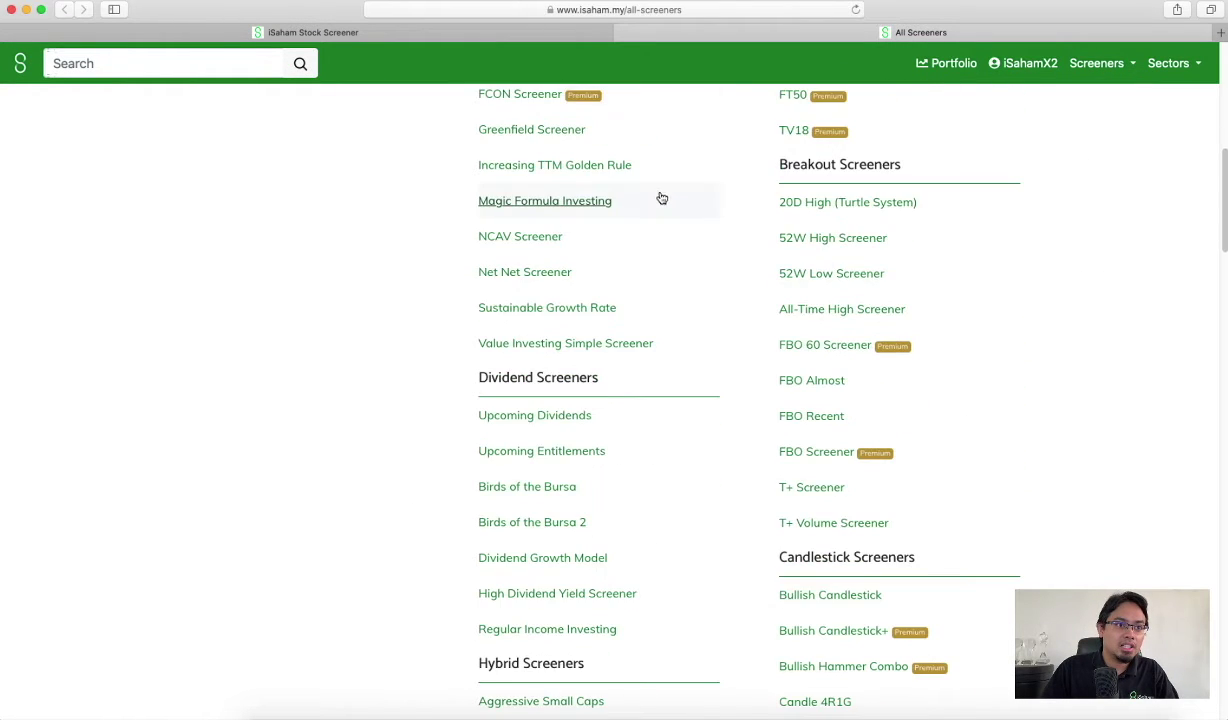
{"action": "scroll", "coordinate": [660, 198], "scroll_direction": "up", "scroll_amount": 5}
{"action": "scroll", "coordinate": [660, 198], "scroll_direction": "up", "scroll_amount": 3}
{"action": "scroll", "coordinate": [630, 205], "scroll_direction": "down", "scroll_amount": 1}
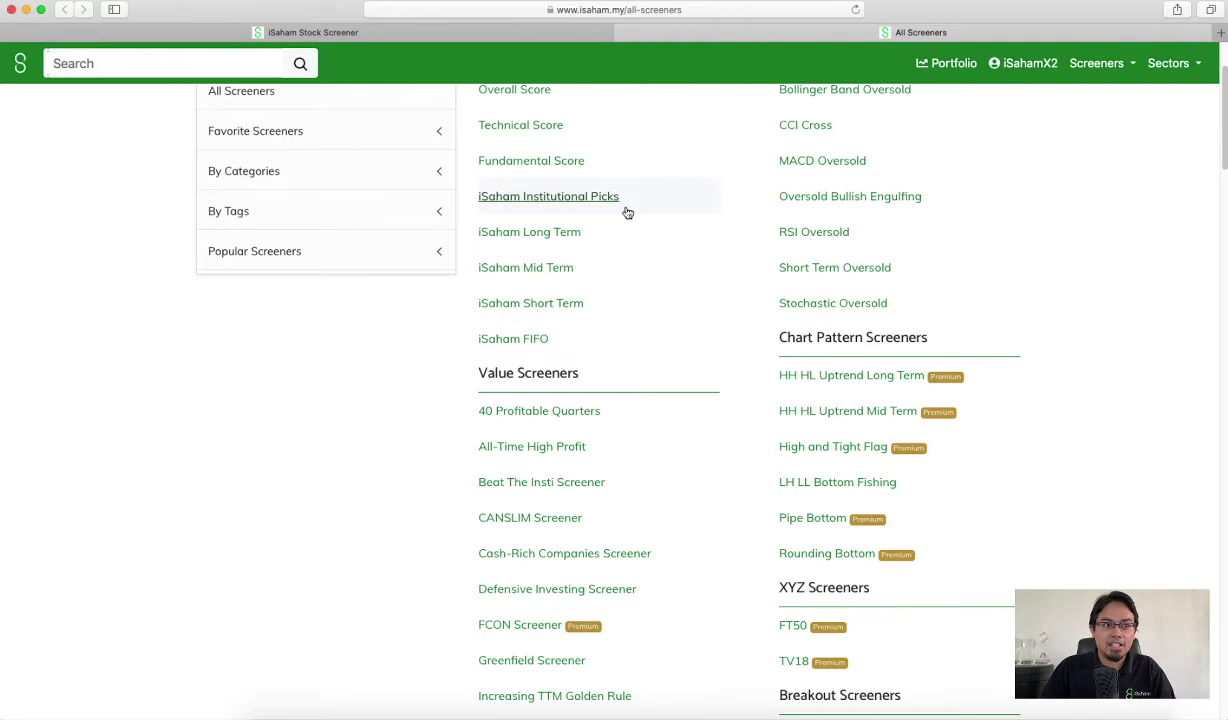
{"action": "scroll", "coordinate": [628, 209], "scroll_direction": "down", "scroll_amount": 2}
{"action": "scroll", "coordinate": [515, 252], "scroll_direction": "down", "scroll_amount": 1}
{"action": "scroll", "coordinate": [500, 277], "scroll_direction": "down", "scroll_amount": 8}
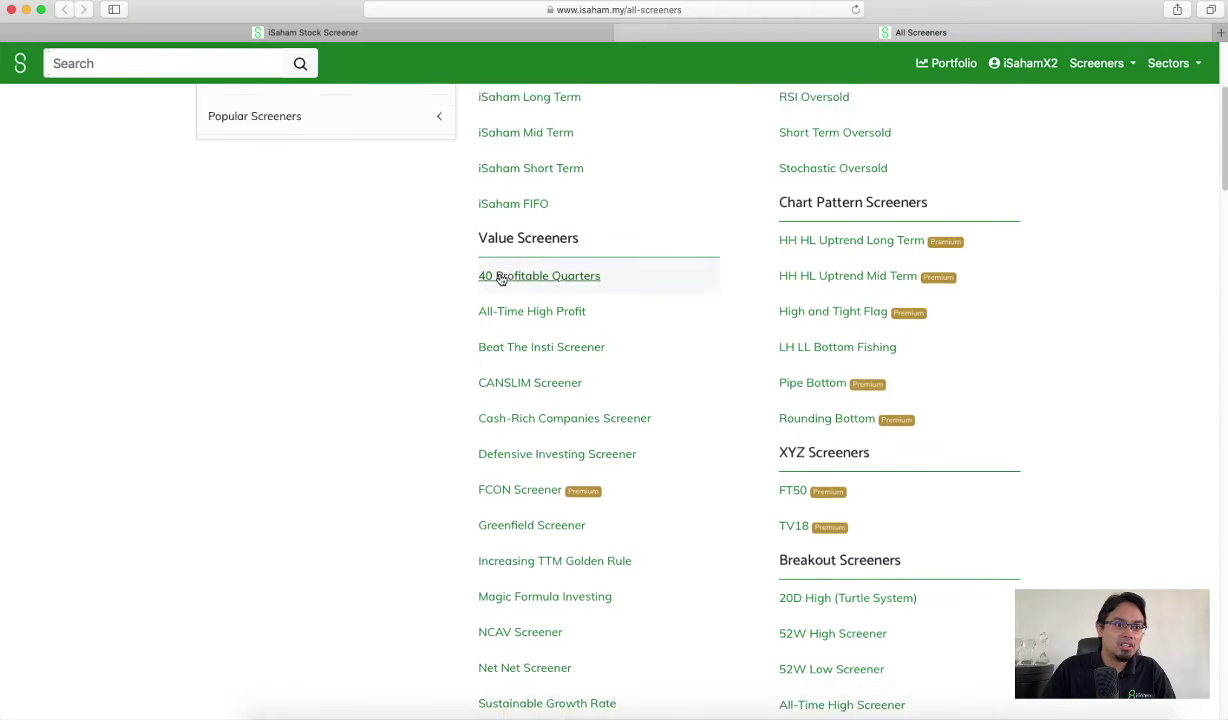
{"action": "scroll", "coordinate": [540, 275], "scroll_direction": "up", "scroll_amount": 1}
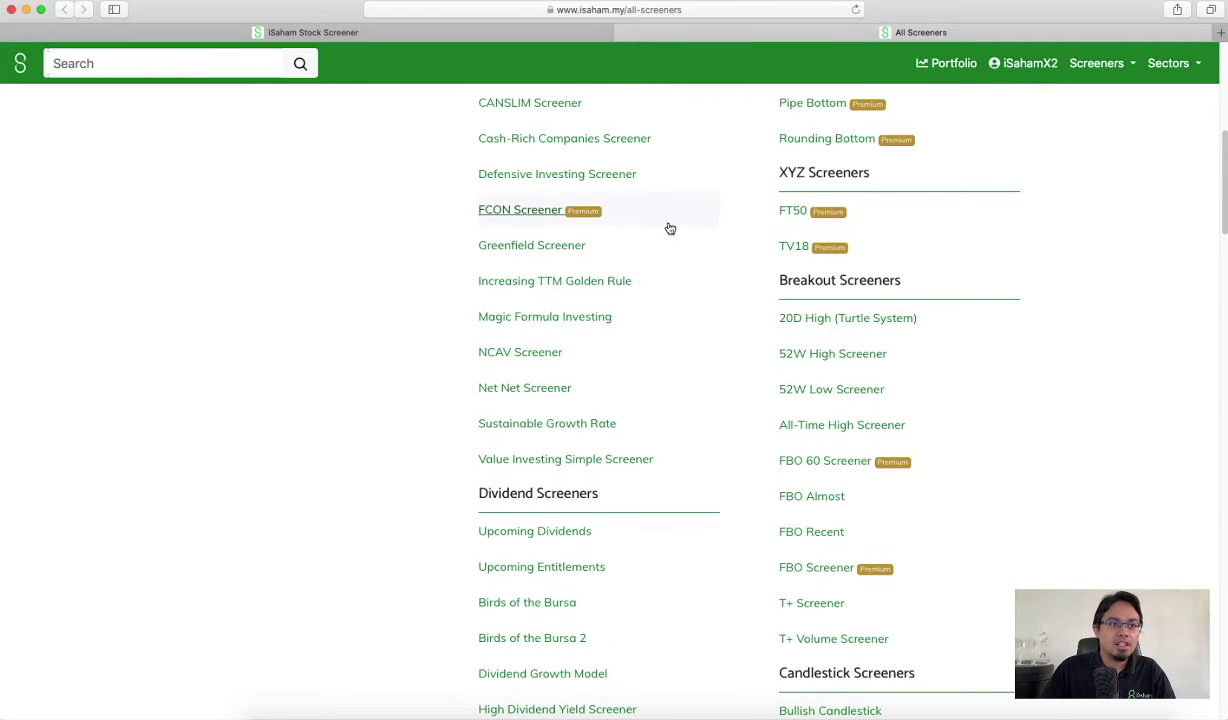
{"action": "left_click", "coordinate": [415, 32]}
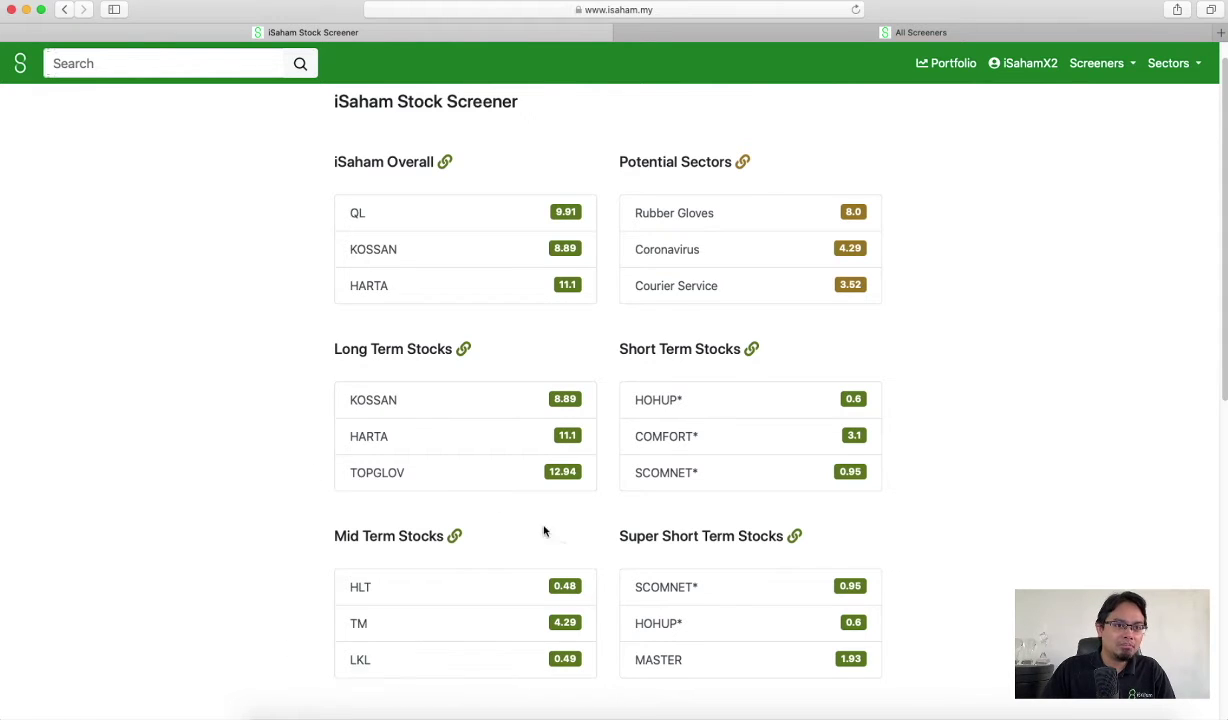
Review the Dividend and Breakout screener groups in the list of all screeners again, and return to the home page tab.
{"action": "left_click", "coordinate": [851, 36]}
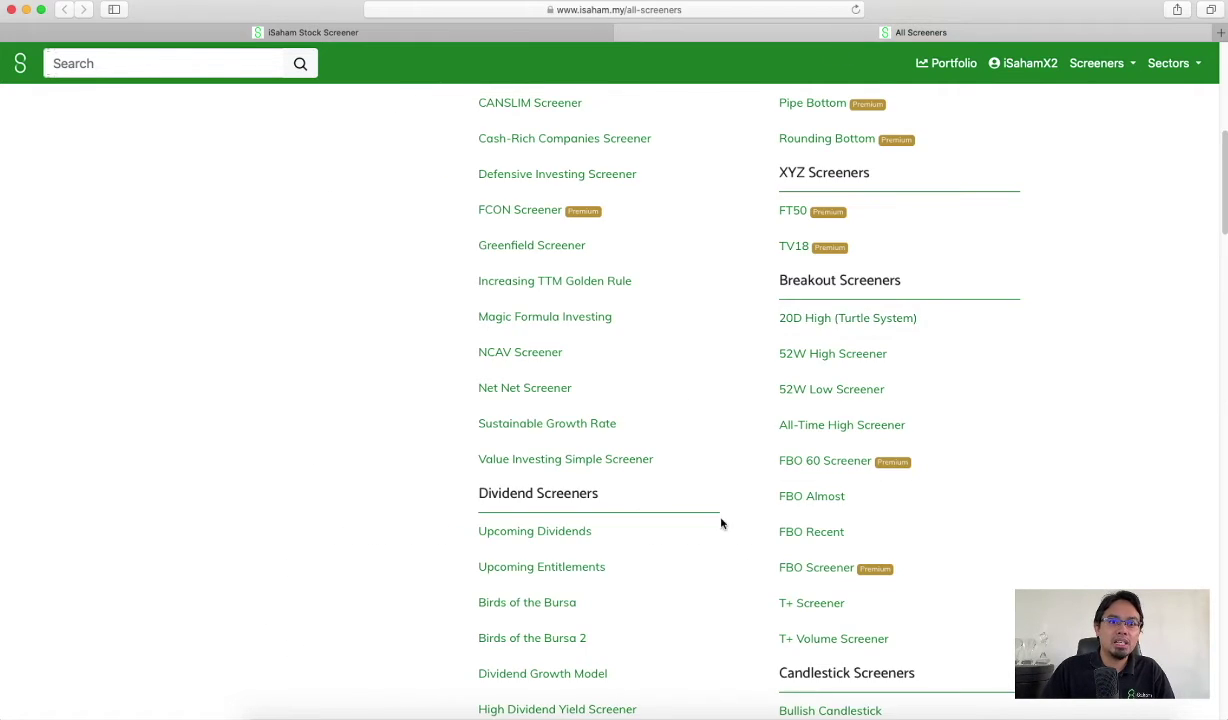
{"action": "left_click", "coordinate": [341, 33]}
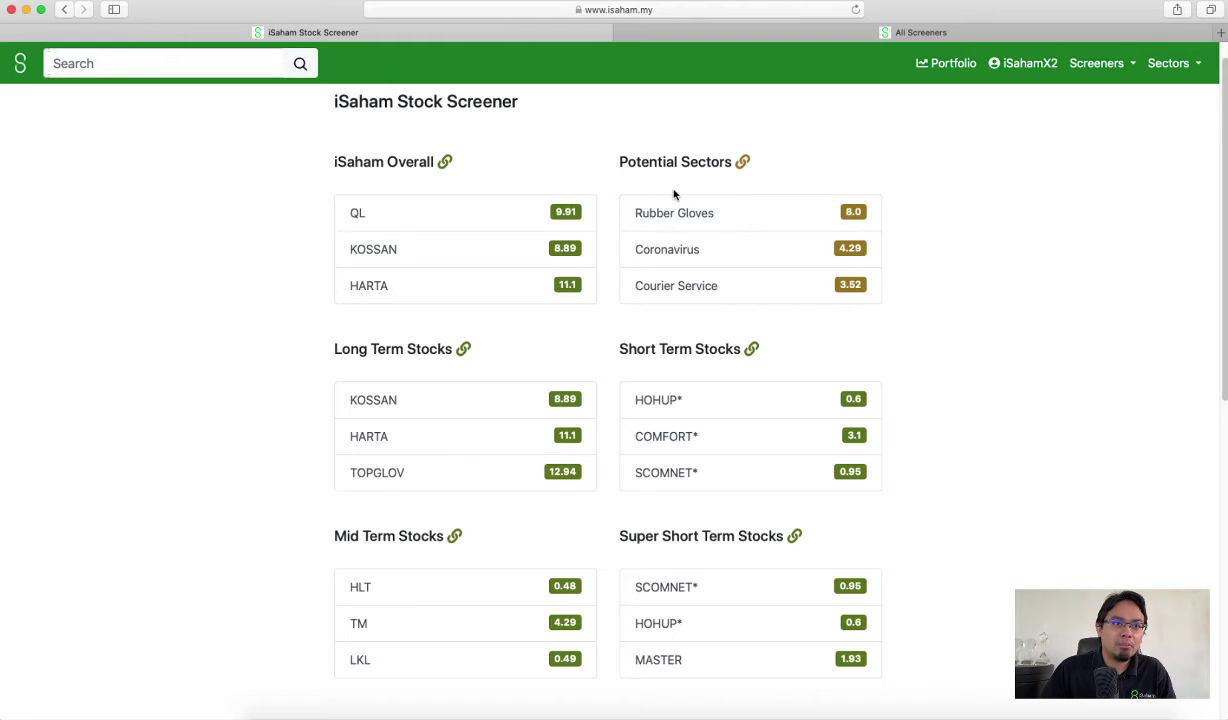
{"action": "scroll", "coordinate": [680, 190], "scroll_direction": "up", "scroll_amount": 1}
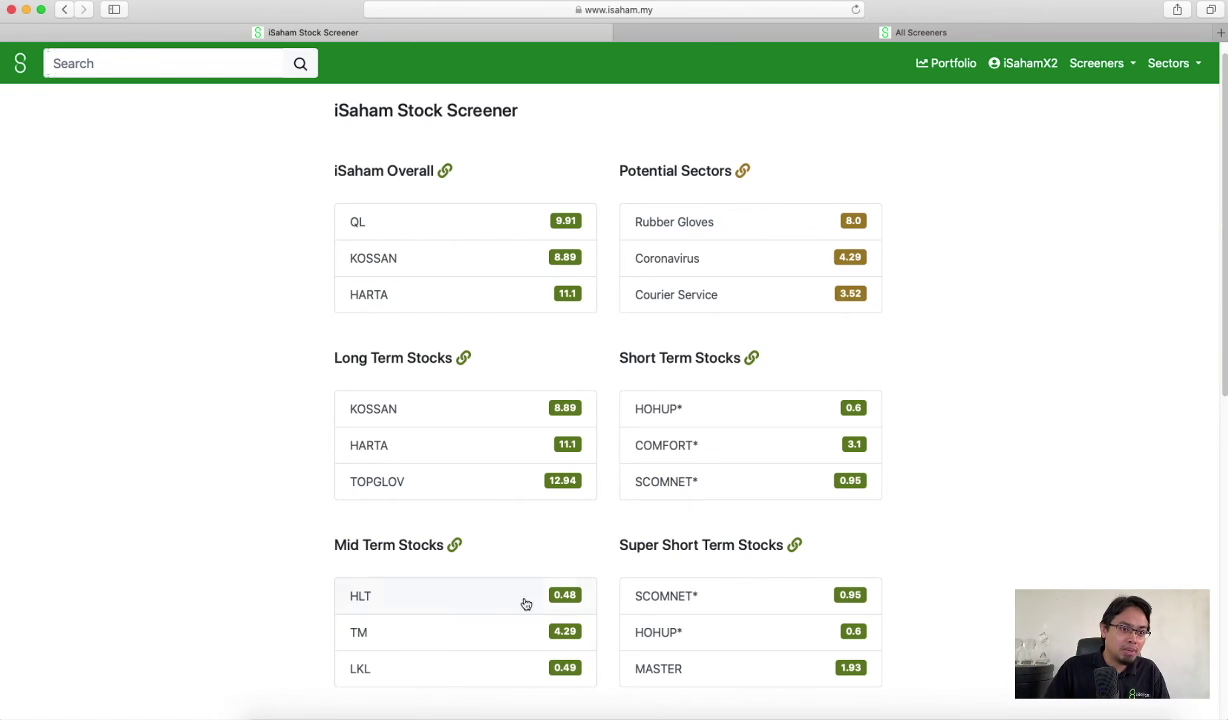
Open the HLT stock from the mid term list in a separate browser tab and examine the recent price movement on its daily chart.
{"action": "left_click", "coordinate": [418, 590], "text": "super"}
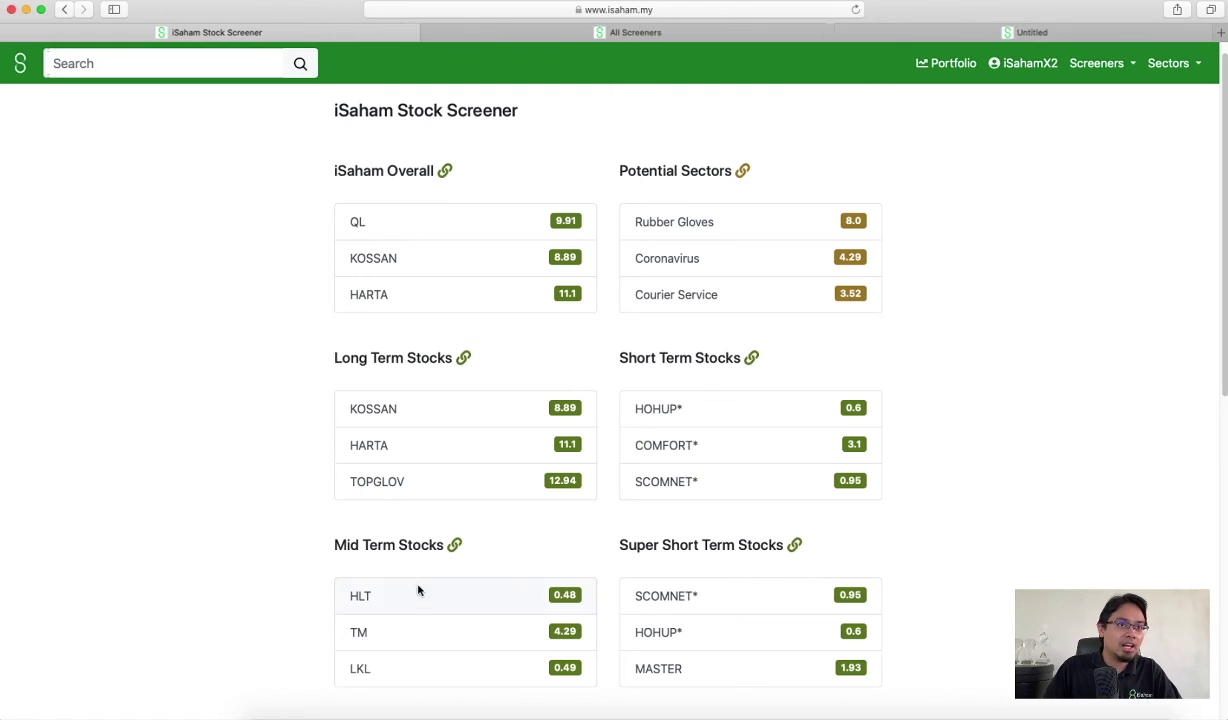
{"action": "left_click", "coordinate": [952, 33]}
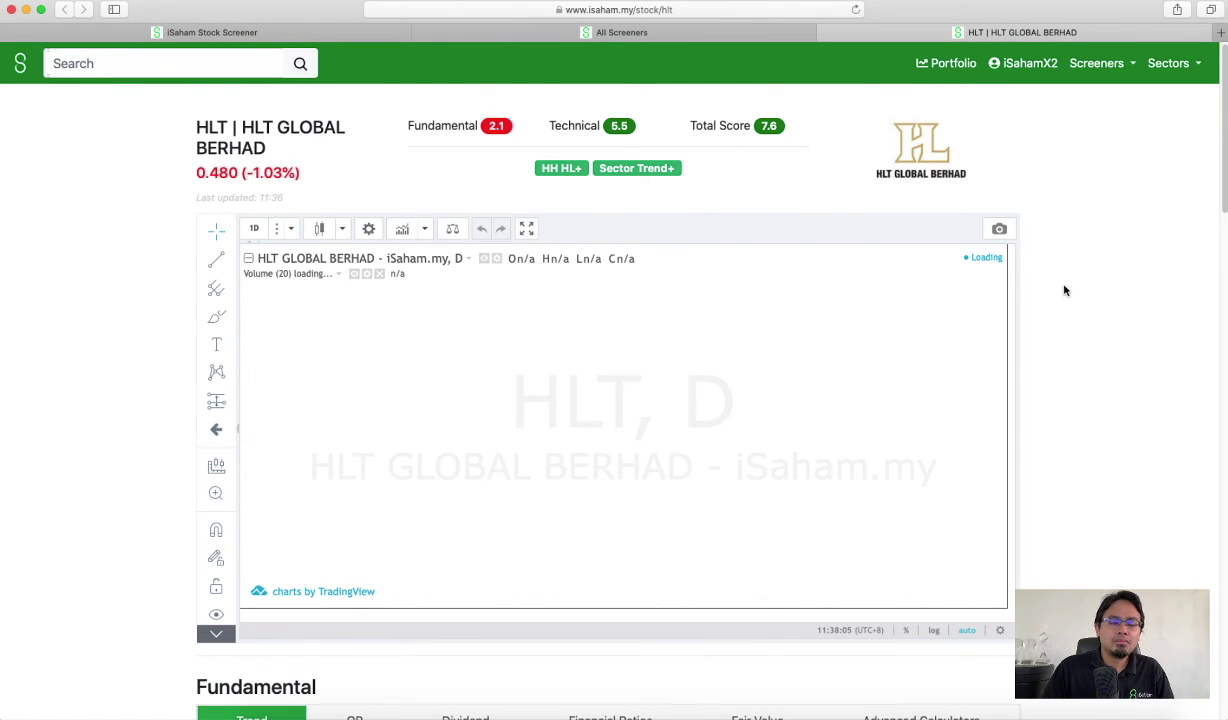
{"action": "scroll", "coordinate": [1062, 292], "scroll_direction": "down", "scroll_amount": 2}
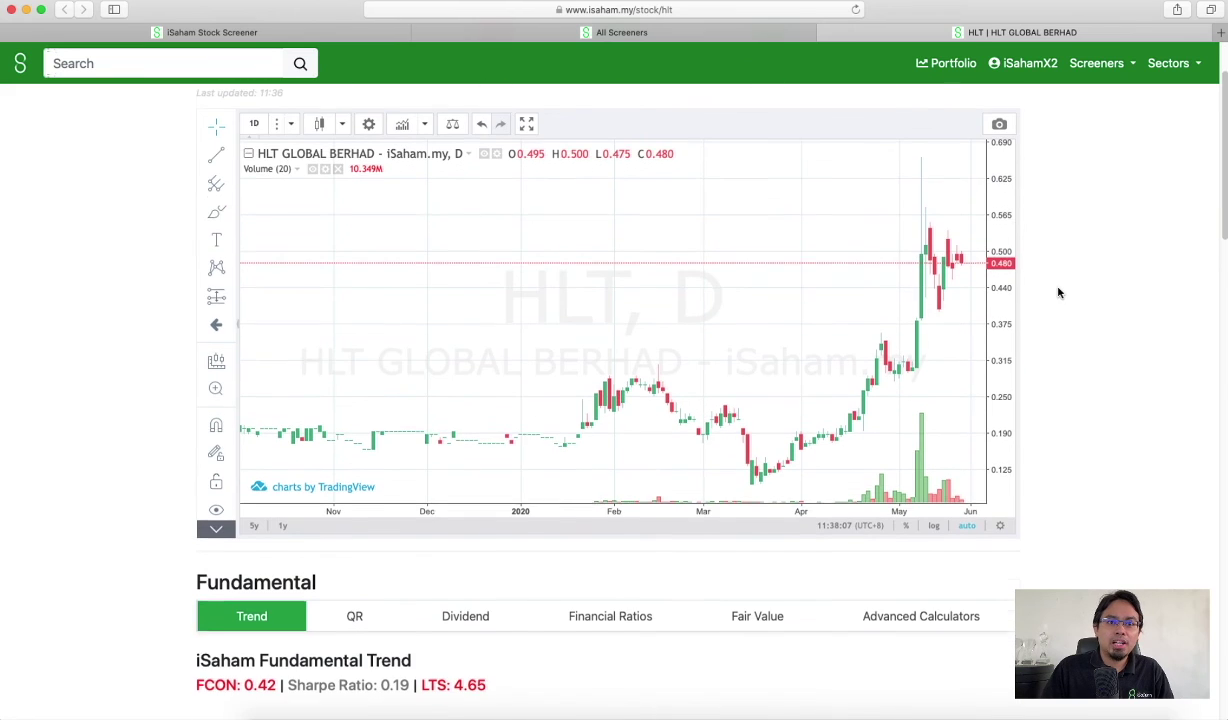
{"action": "scroll", "coordinate": [888, 352], "scroll_direction": "up", "scroll_amount": 2}
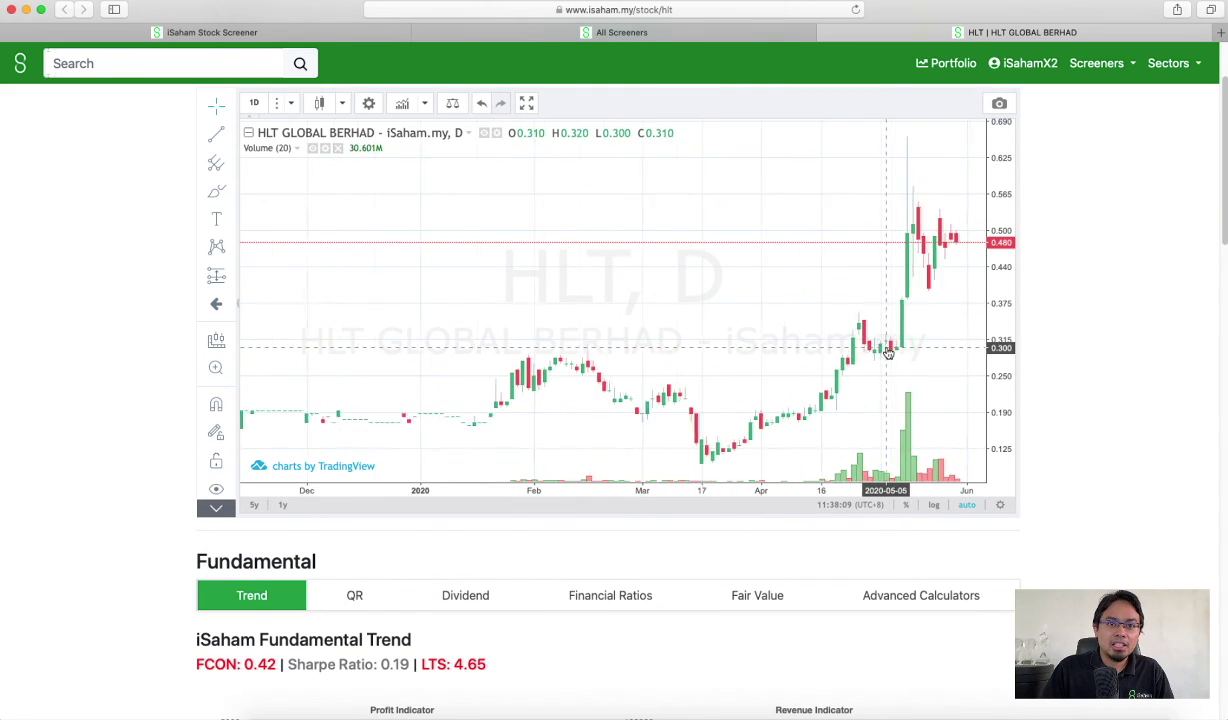
{"action": "scroll", "coordinate": [888, 352], "scroll_direction": "up", "scroll_amount": 1}
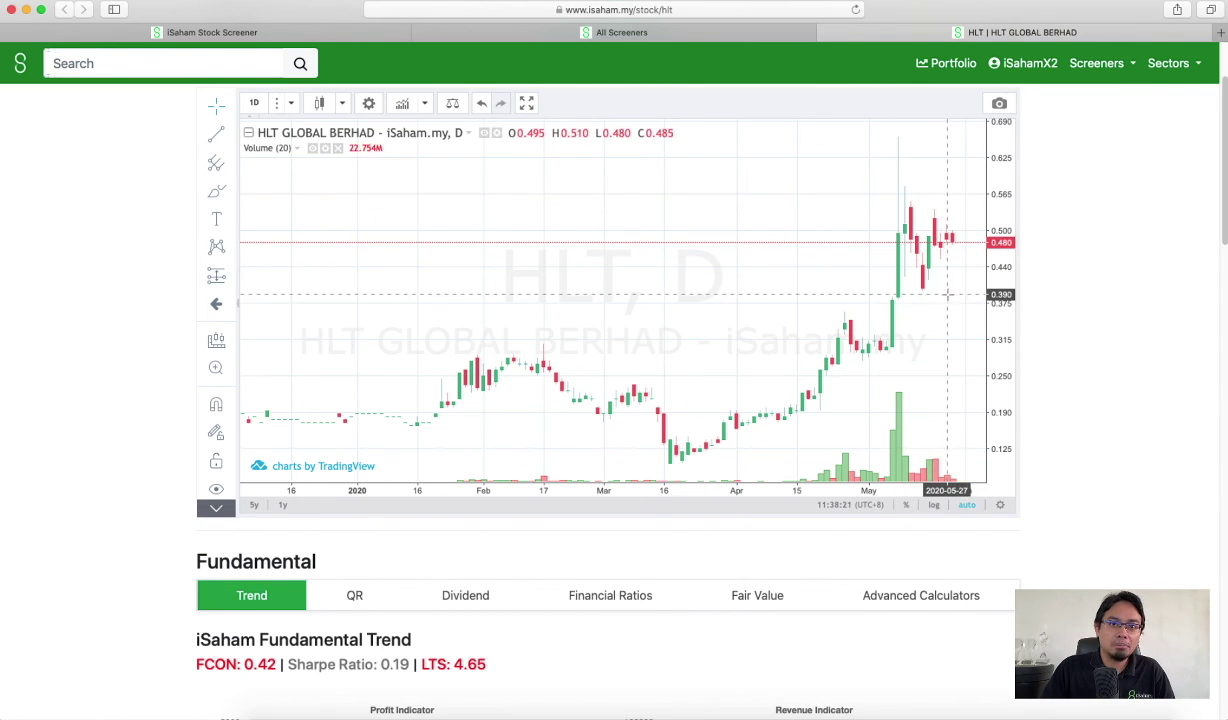
{"action": "left_click_drag", "start_coordinate": [948, 295], "coordinate": [765, 301]}
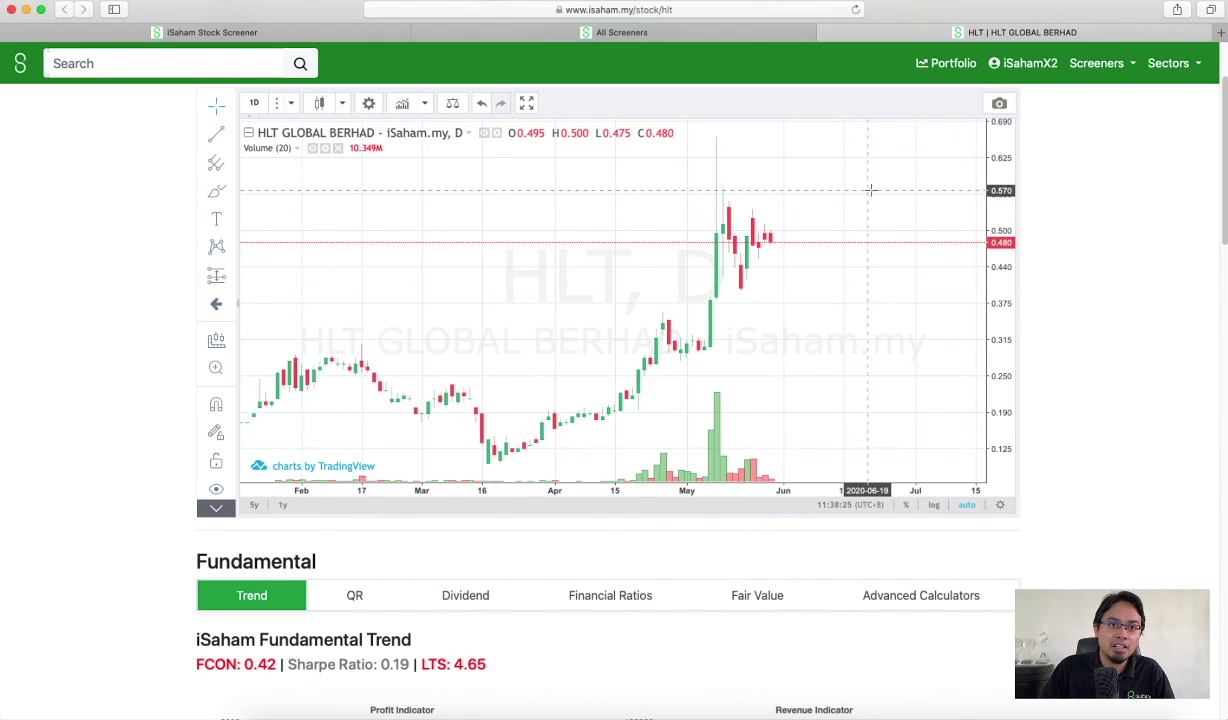
{"action": "scroll", "coordinate": [124, 210], "scroll_direction": "up", "scroll_amount": 1}
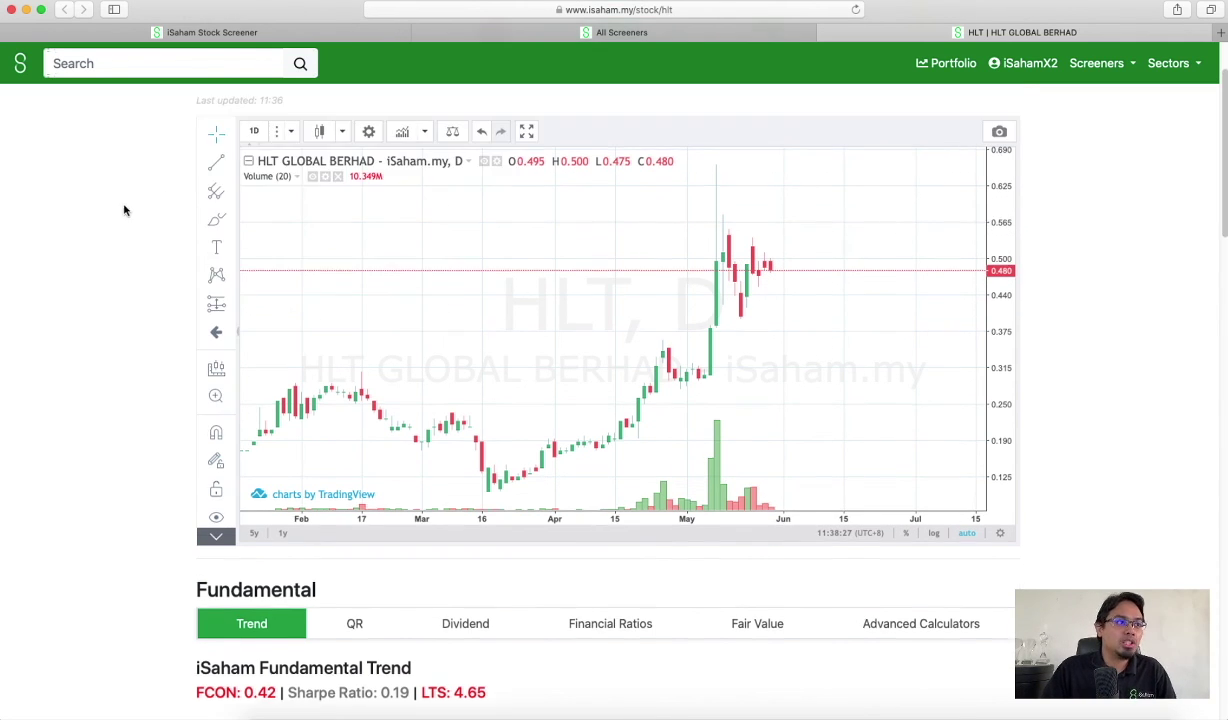
{"action": "scroll", "coordinate": [124, 210], "scroll_direction": "up", "scroll_amount": 3}
Go from the HLT stock page to the home page in the same tab and look over its stock and sector rankings.
{"action": "left_click", "coordinate": [21, 66]}
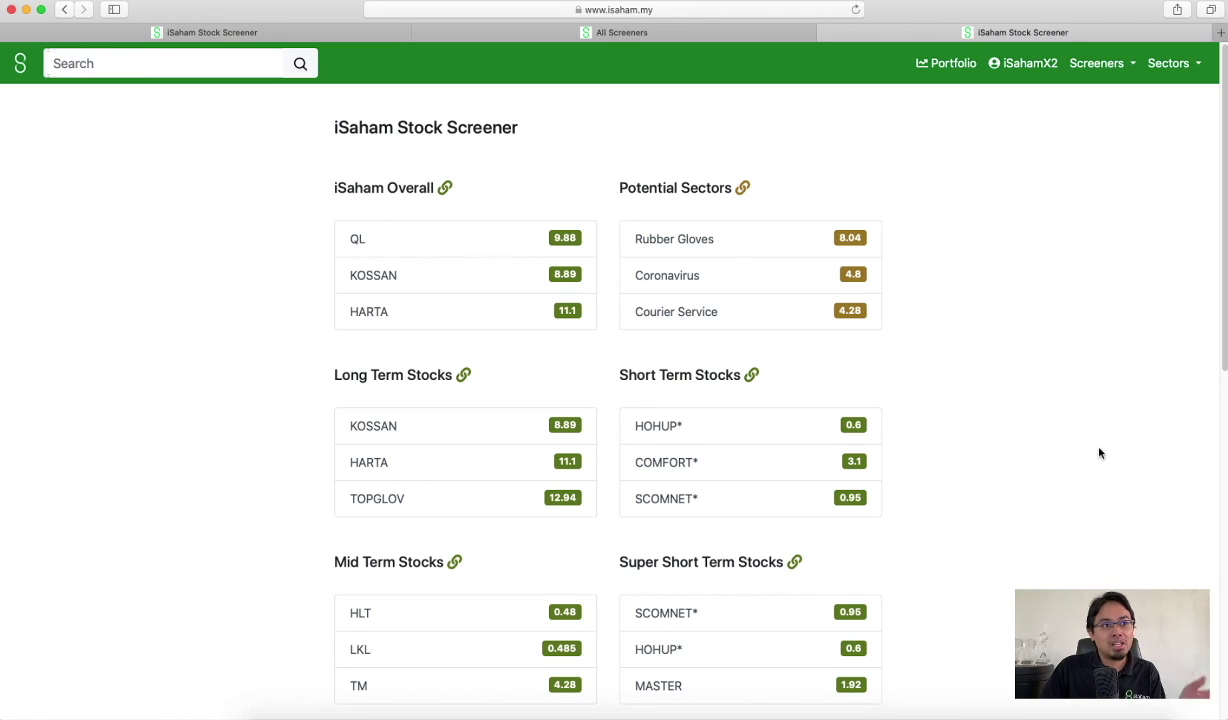
{"action": "scroll", "coordinate": [964, 484], "scroll_direction": "down", "scroll_amount": 1}
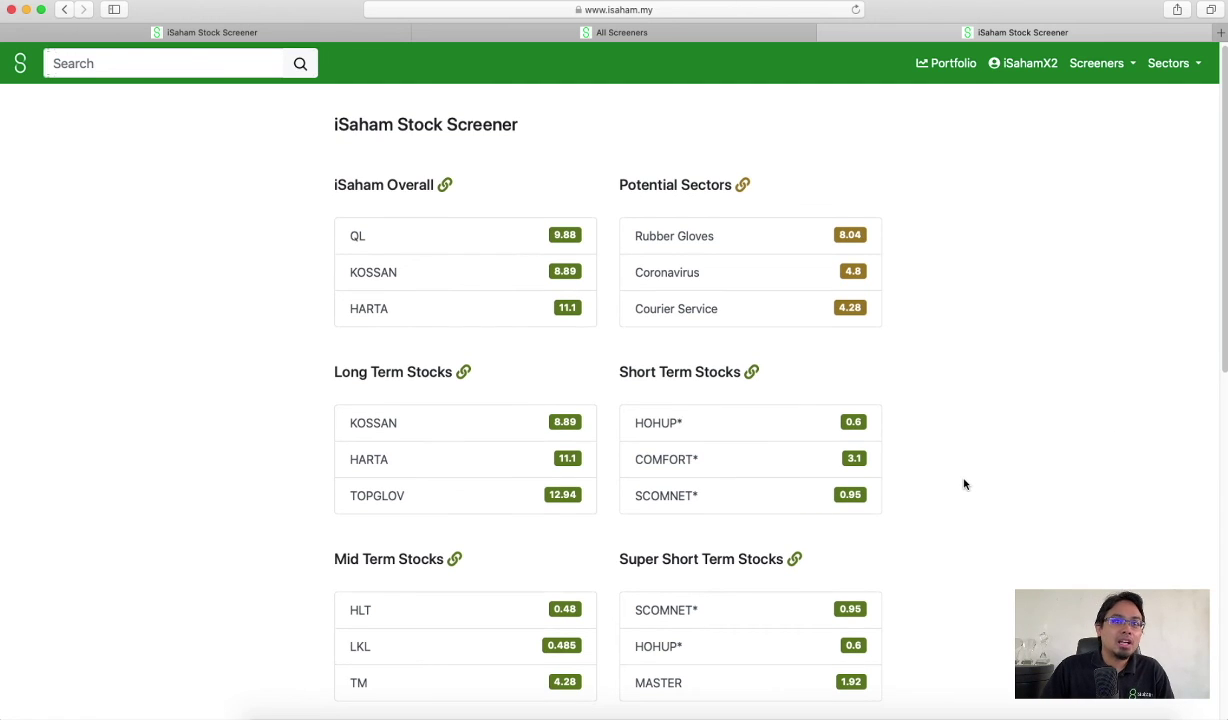
{"action": "scroll", "coordinate": [964, 484], "scroll_direction": "up", "scroll_amount": 1}
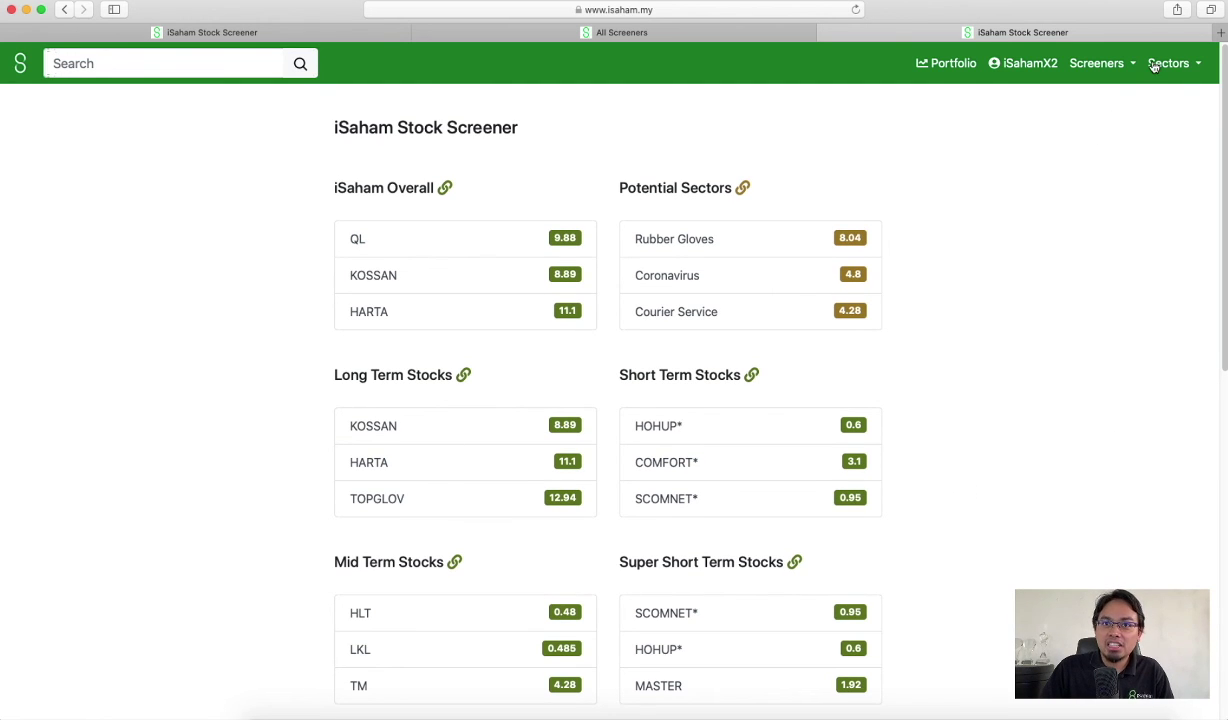